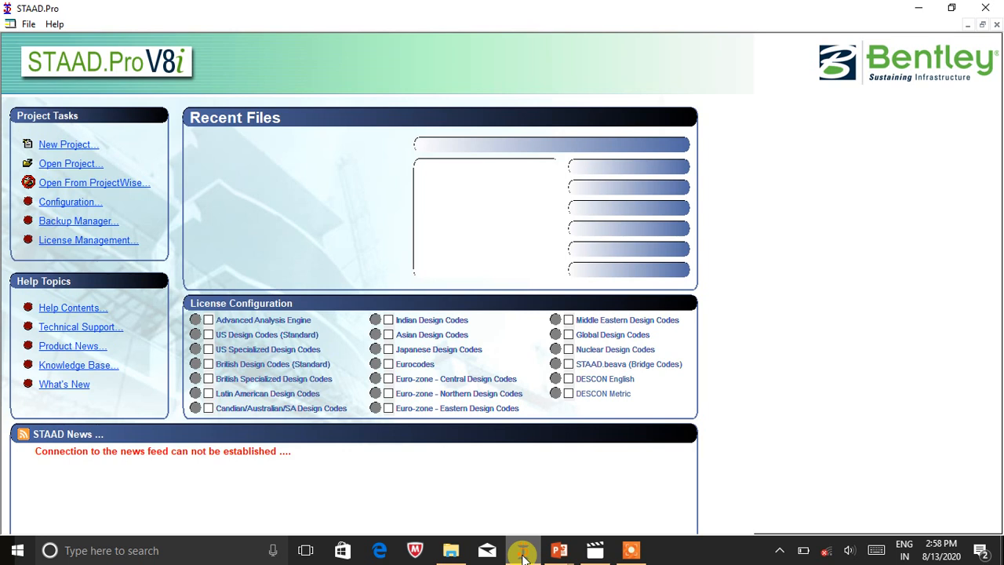
- Switch to STAAD.Pro and create a new Plane structure project named Project1, starting with the Add Beam option
{"action": "left_click", "coordinate": [523, 554]}
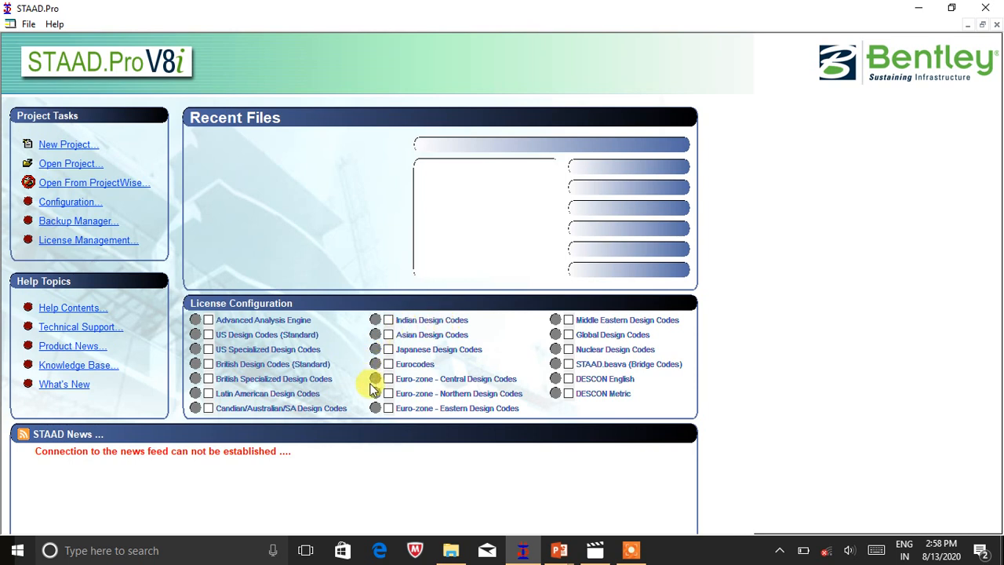
{"action": "left_click", "coordinate": [388, 321]}
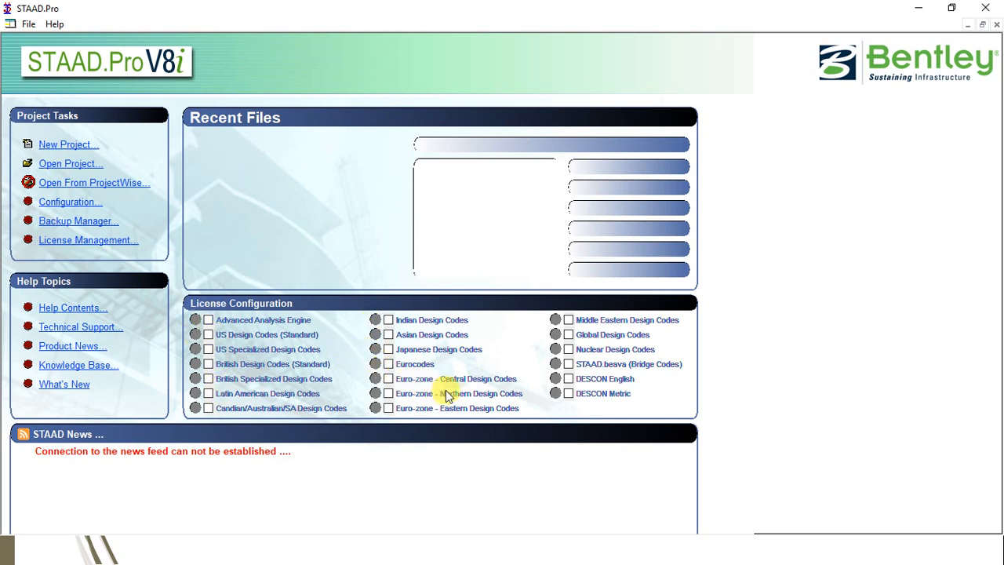
{"action": "left_click", "coordinate": [57, 146]}
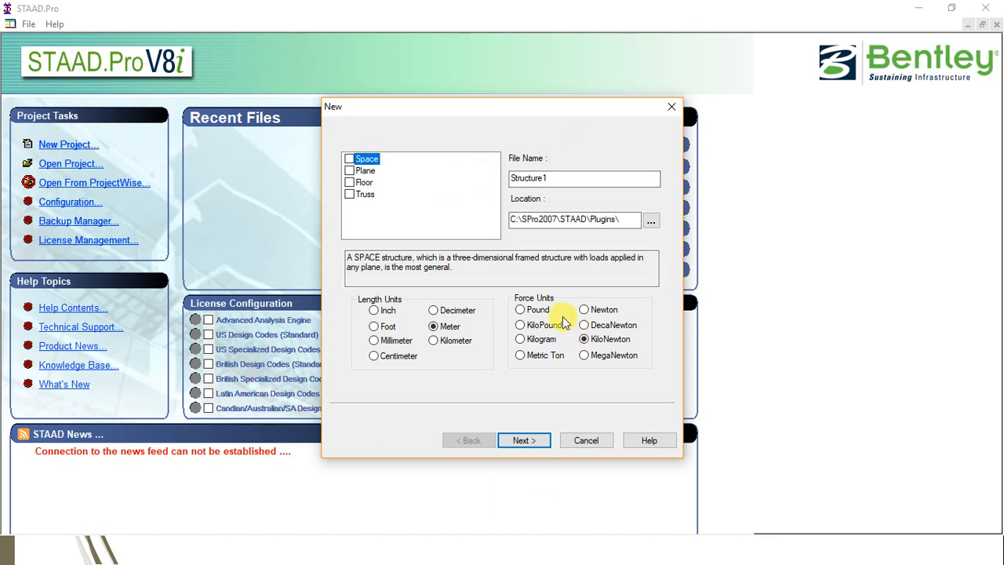
{"action": "left_click", "coordinate": [363, 172]}
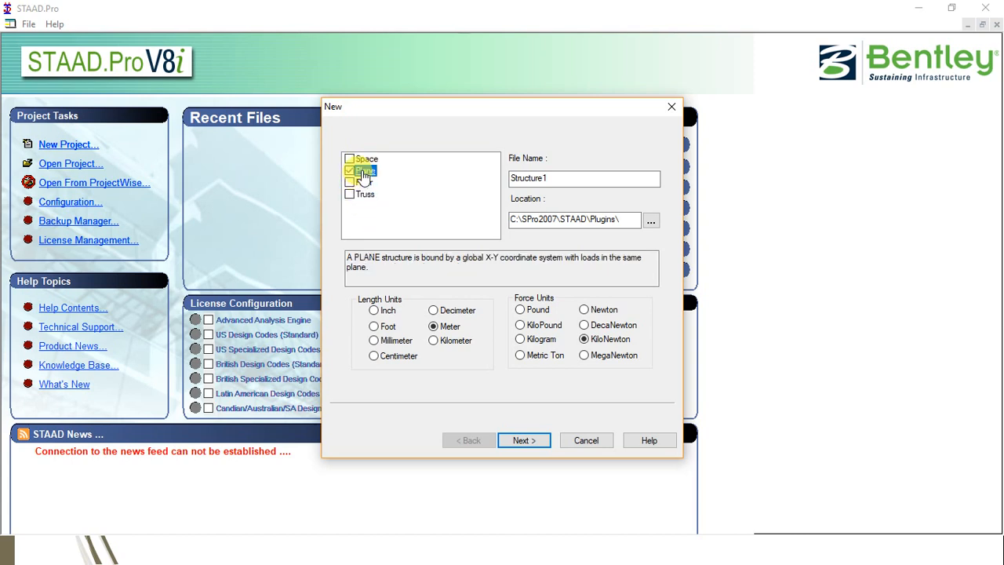
{"action": "left_click", "coordinate": [553, 178]}
{"action": "key", "text": "BackSpace"}
{"action": "left_click_drag", "start_coordinate": [545, 179], "coordinate": [504, 177]}
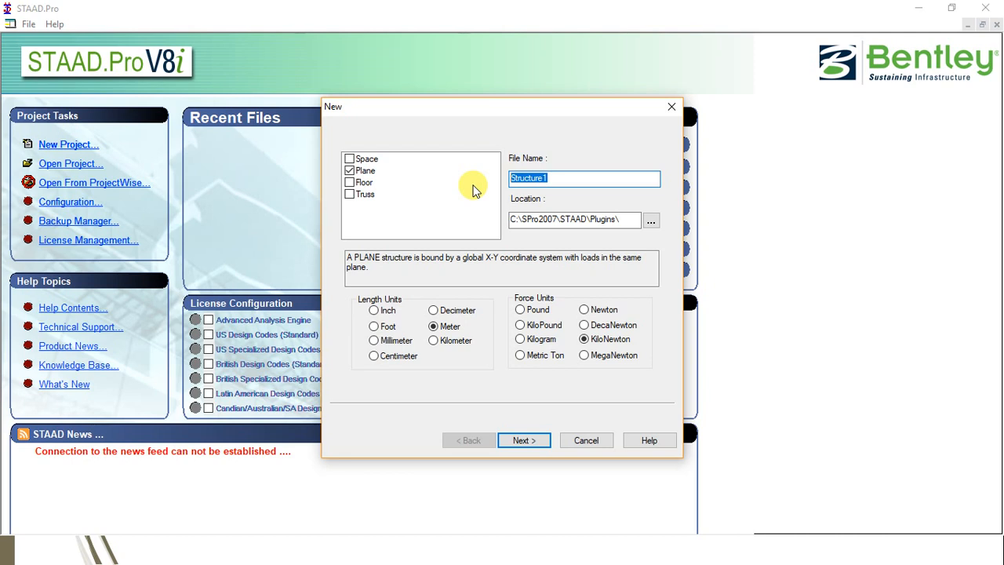
{"action": "type", "text": "Project1"}
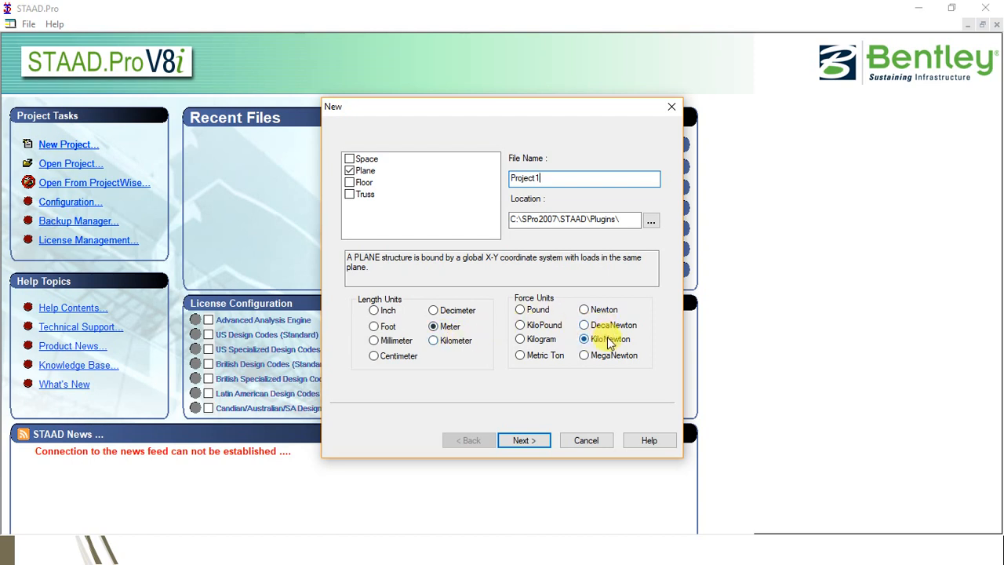
{"action": "left_click", "coordinate": [543, 442]}
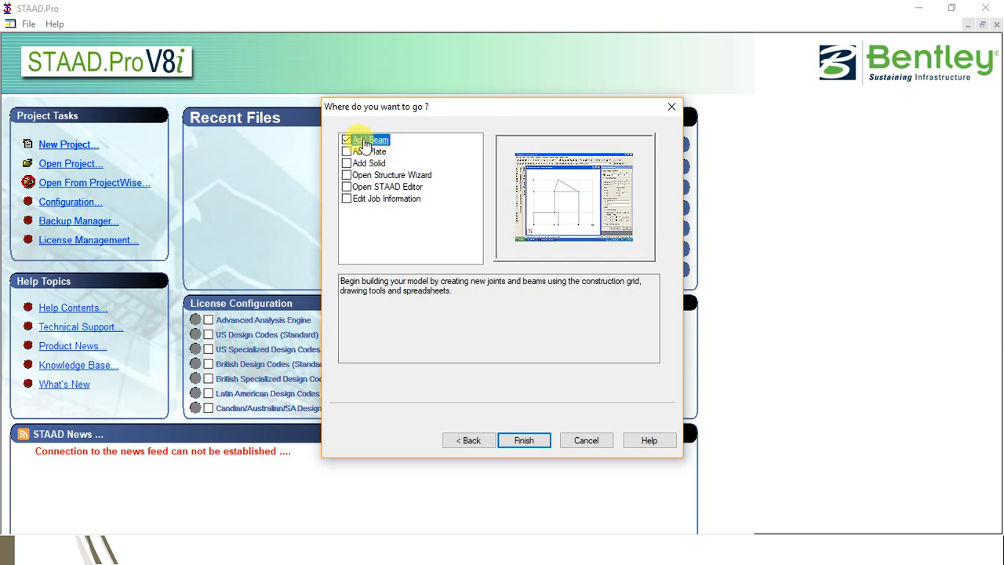
{"action": "left_click", "coordinate": [525, 441]}
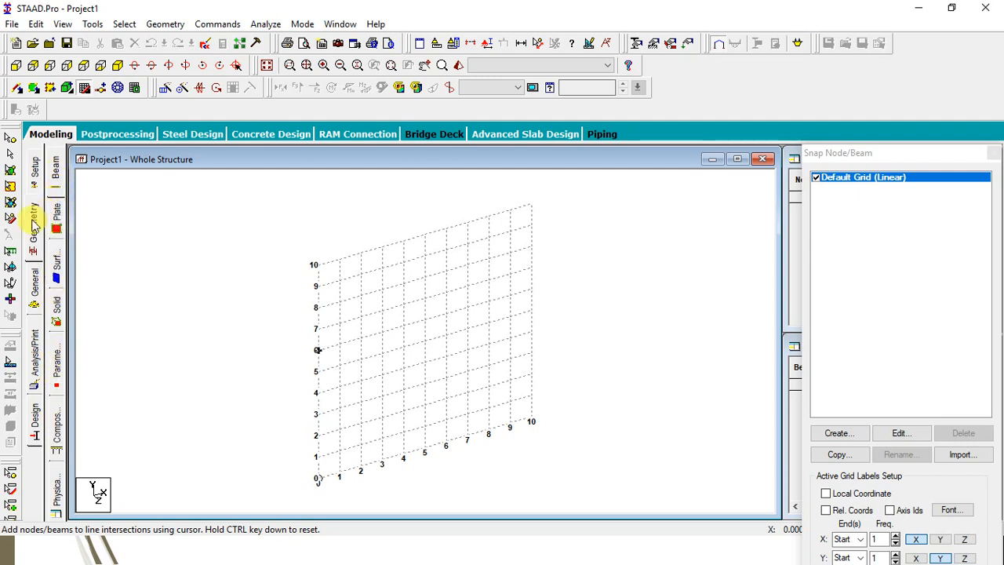
- View the project's job information and return to the beam geometry page
{"action": "left_click", "coordinate": [35, 170]}
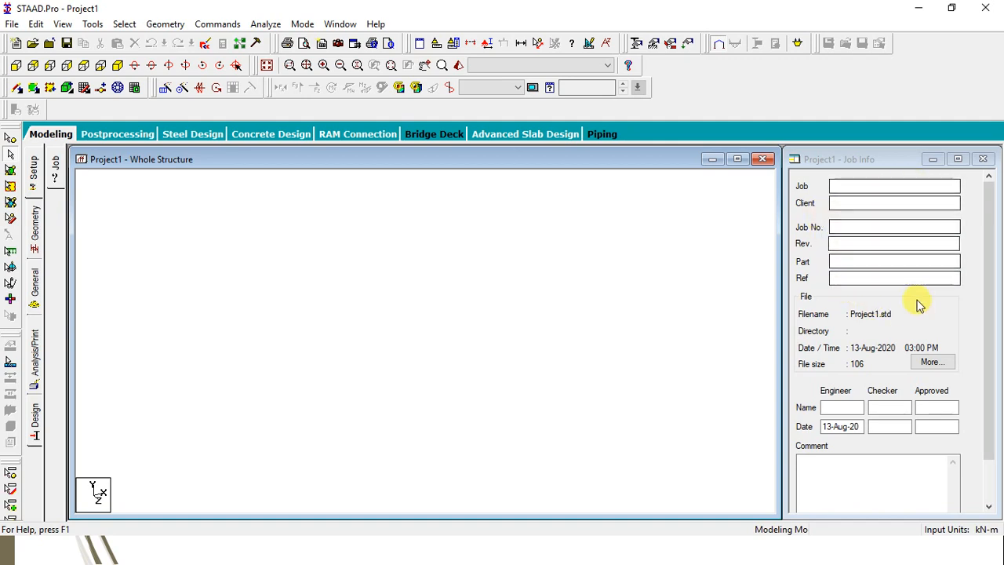
{"action": "left_click", "coordinate": [34, 216]}
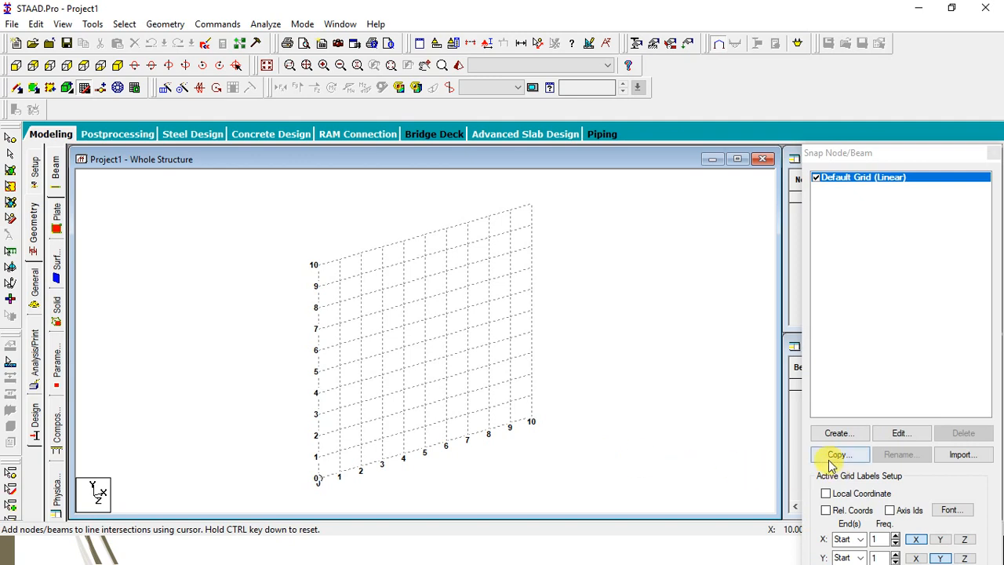
- Edit the default linear grid and raise its X construction lines to 15
{"action": "left_click", "coordinate": [899, 433]}
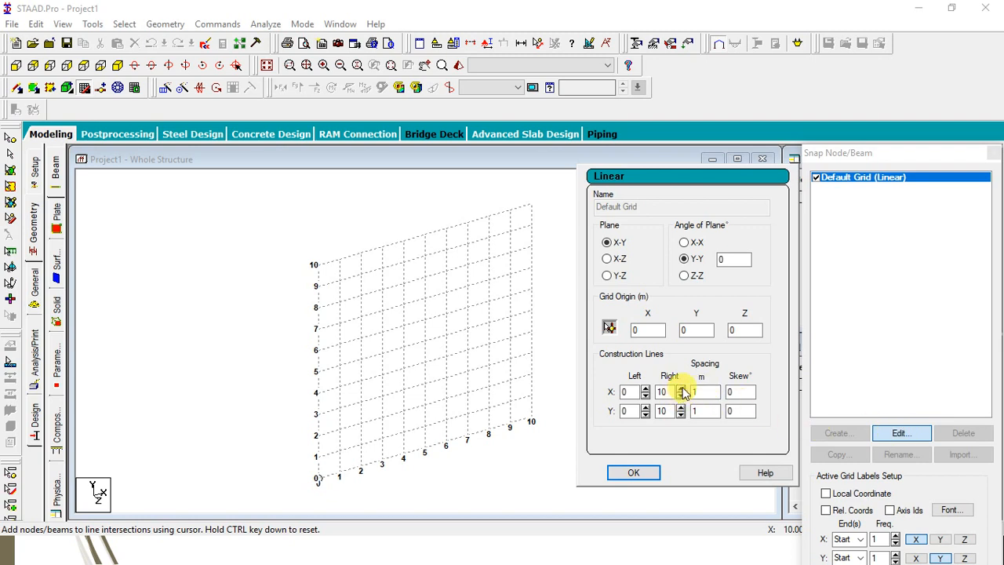
{"action": "left_click", "coordinate": [682, 389]}
{"action": "left_click", "coordinate": [682, 388]}
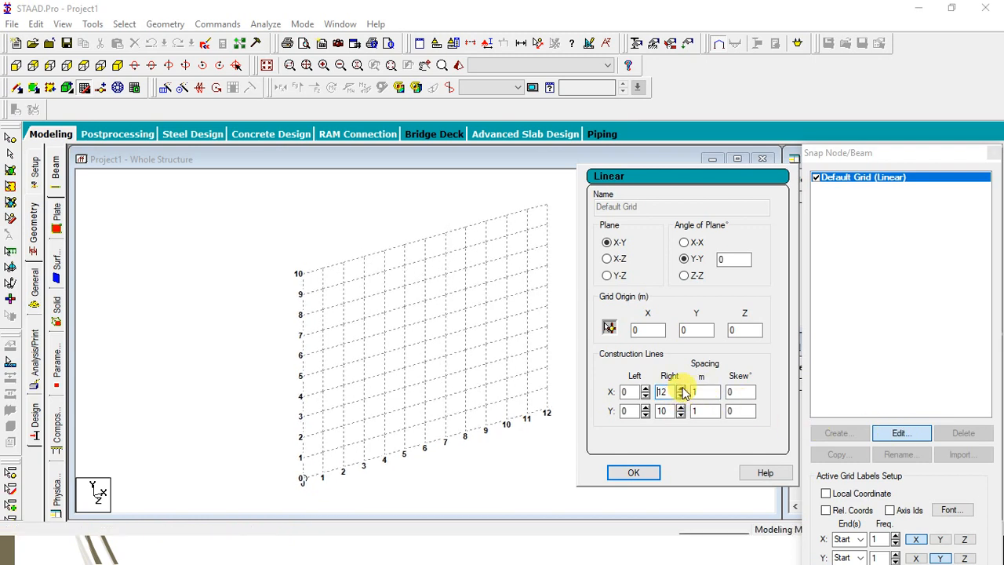
{"action": "left_click", "coordinate": [682, 389]}
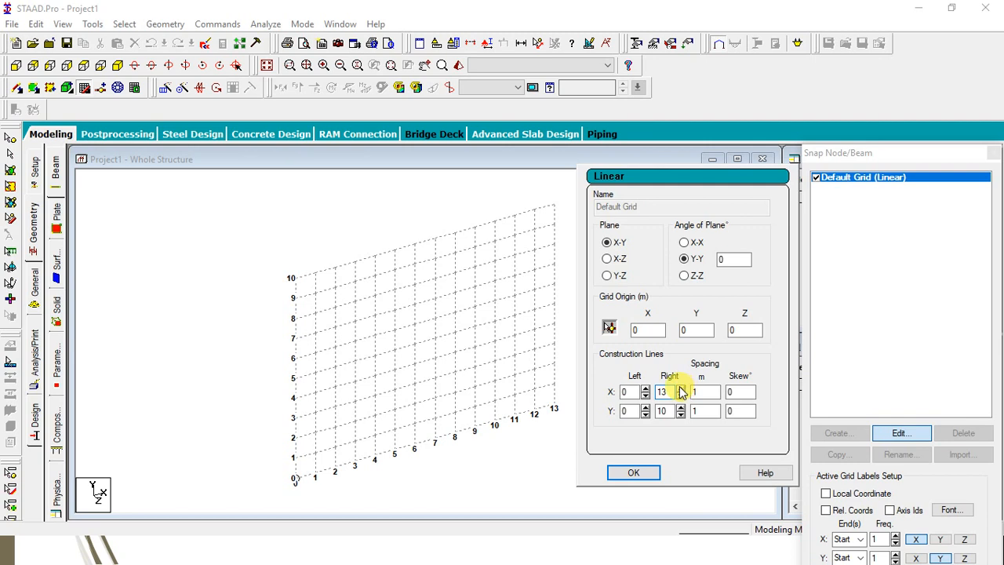
{"action": "left_click", "coordinate": [682, 388]}
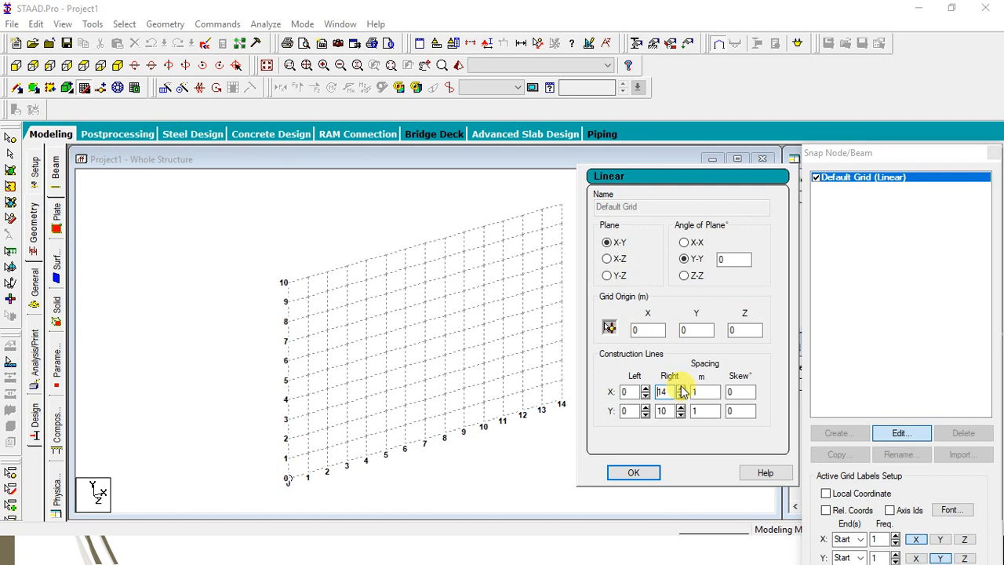
{"action": "left_click", "coordinate": [682, 388]}
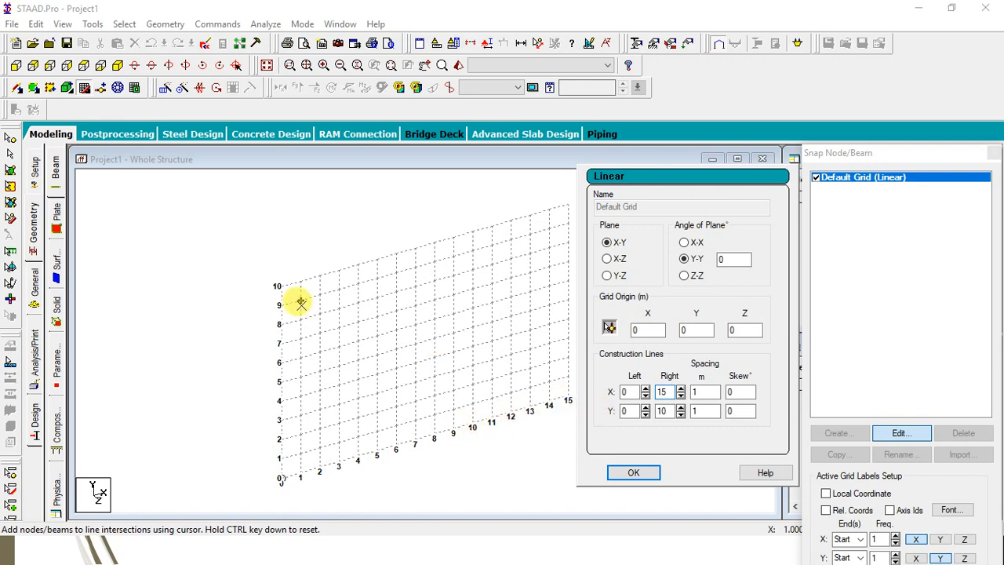
- Try smaller and larger Y construction line counts, up to 13, and restore the Y count to 10
{"action": "left_click", "coordinate": [682, 415]}
{"action": "left_click", "coordinate": [682, 415]}
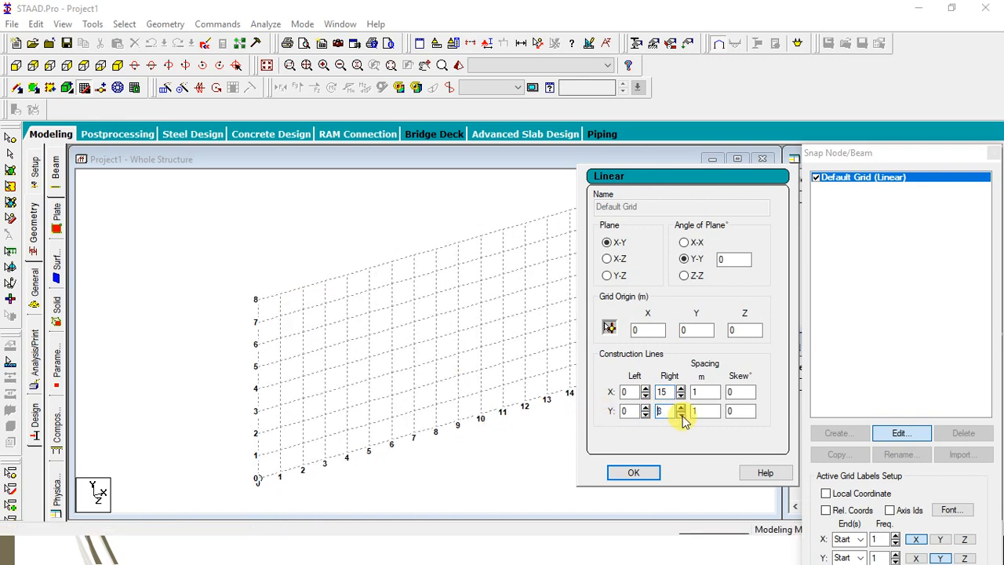
{"action": "left_click", "coordinate": [682, 415]}
{"action": "left_click", "coordinate": [683, 408]}
{"action": "left_click", "coordinate": [683, 408]}
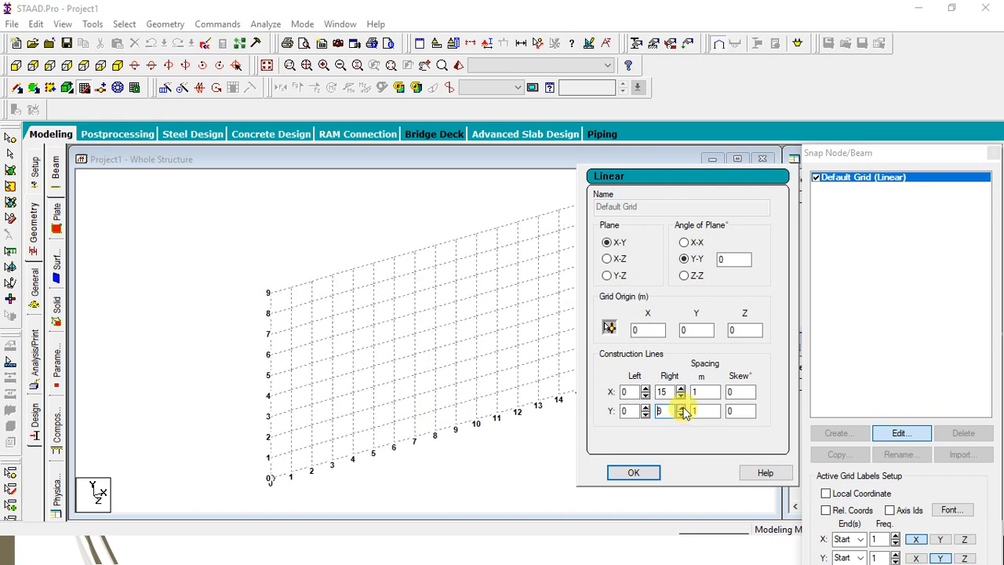
{"action": "left_click", "coordinate": [682, 407]}
{"action": "left_click", "coordinate": [682, 407]}
{"action": "left_click", "coordinate": [682, 408]}
{"action": "left_click", "coordinate": [682, 408]}
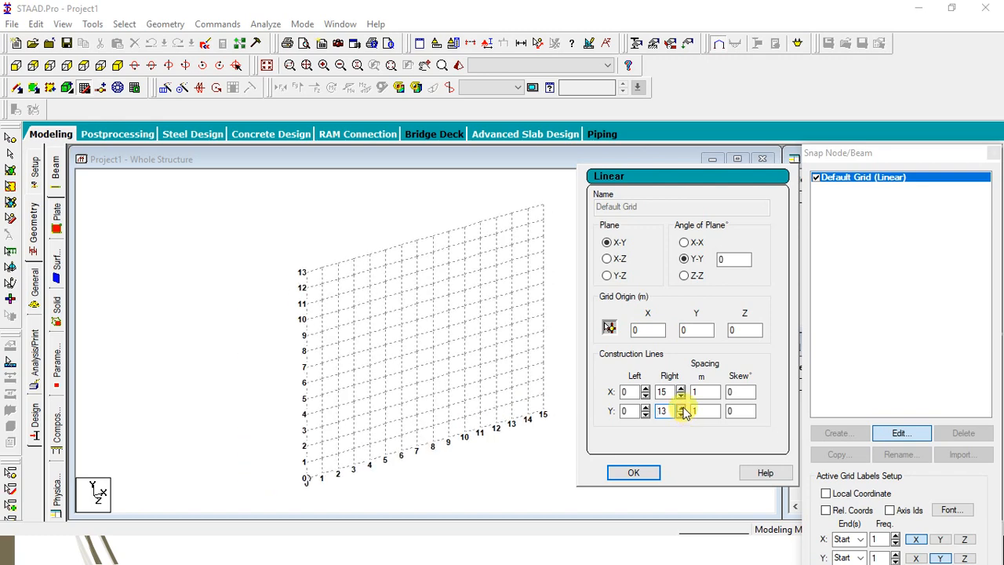
{"action": "left_click", "coordinate": [681, 415]}
{"action": "left_click", "coordinate": [682, 416]}
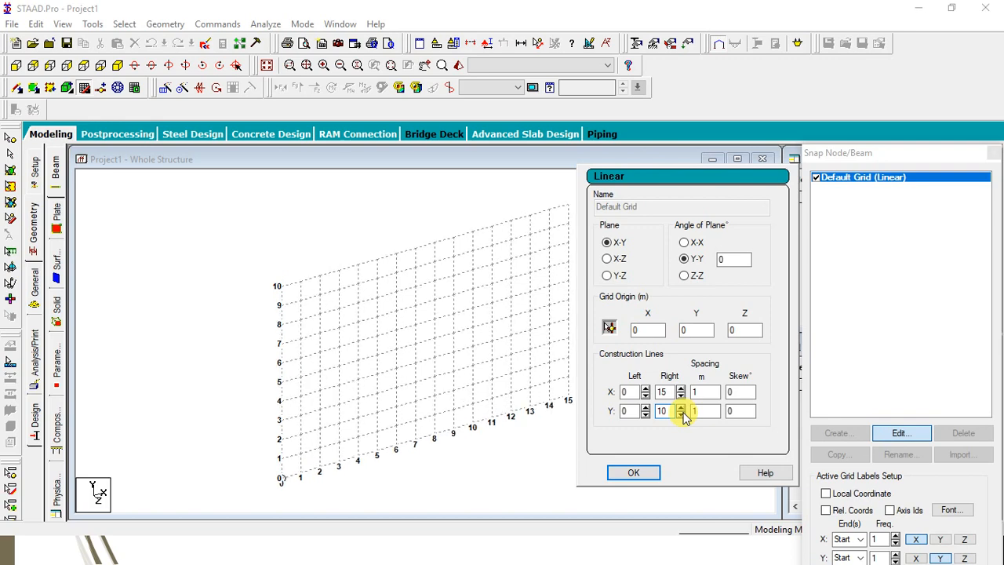
- Reset the grid's X construction lines to 10
{"action": "left_click", "coordinate": [680, 395]}
{"action": "left_click", "coordinate": [681, 395]}
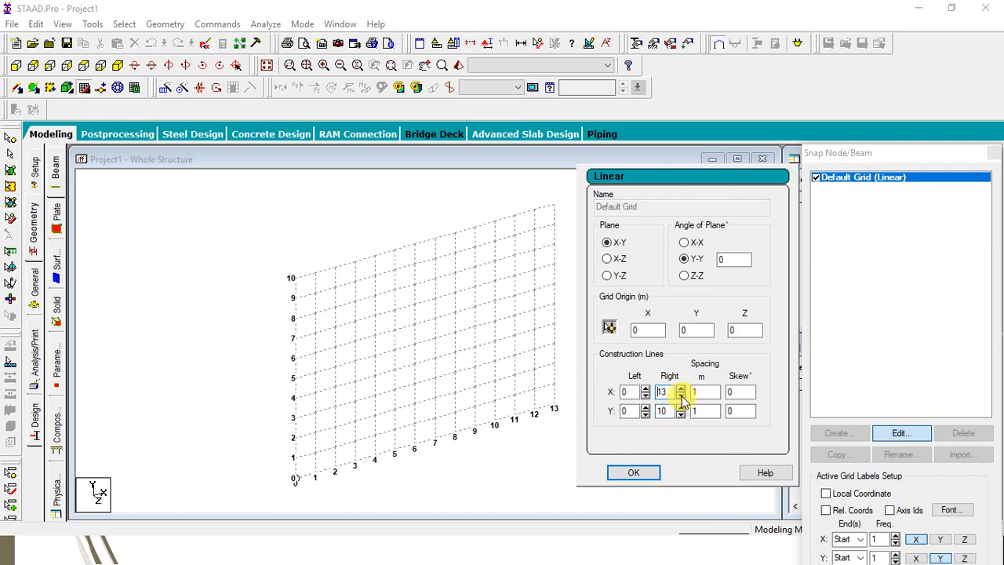
{"action": "left_click", "coordinate": [681, 396]}
{"action": "left_click", "coordinate": [681, 395]}
{"action": "left_click", "coordinate": [681, 395]}
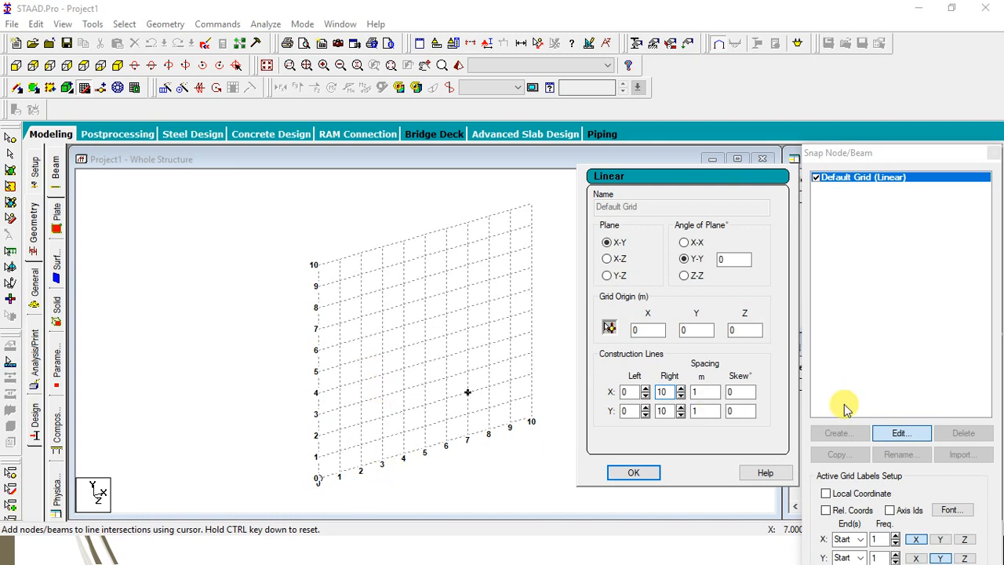
- Preview the grid in the X-Z and Y-Z planes, return it to the X-Y plane and accept the grid settings
{"action": "left_click", "coordinate": [622, 262]}
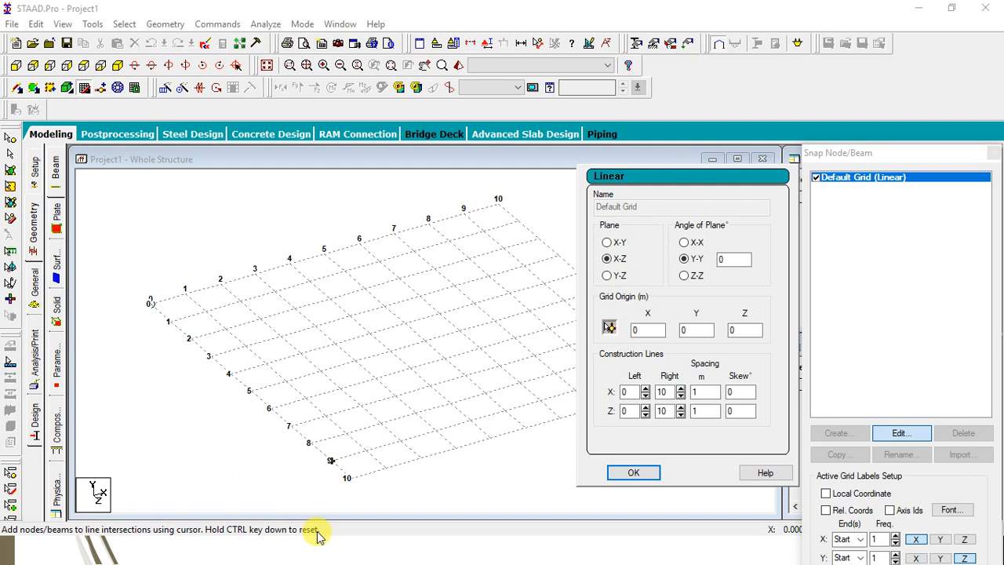
{"action": "left_click", "coordinate": [608, 277]}
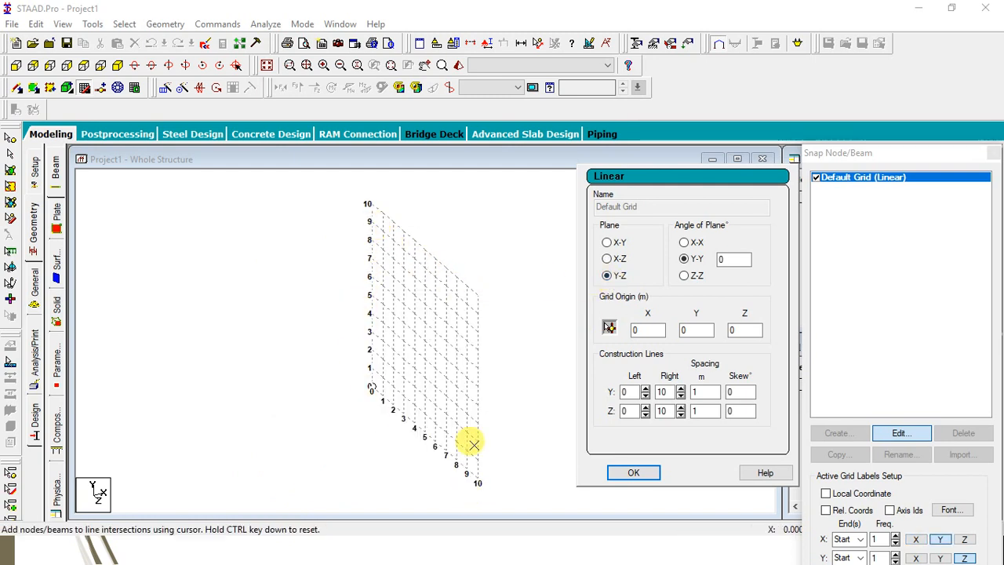
{"action": "left_click", "coordinate": [618, 243]}
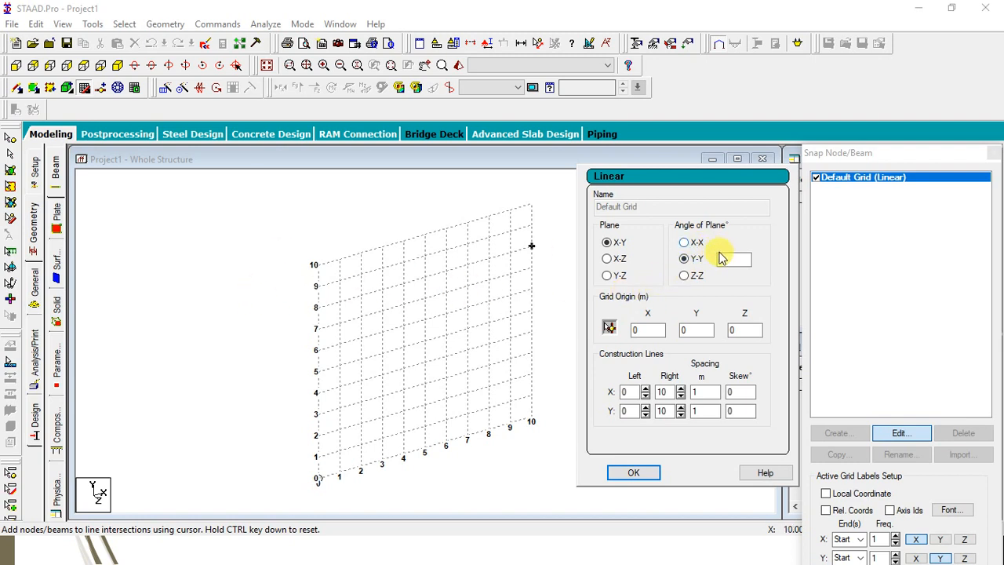
{"action": "left_click", "coordinate": [640, 472]}
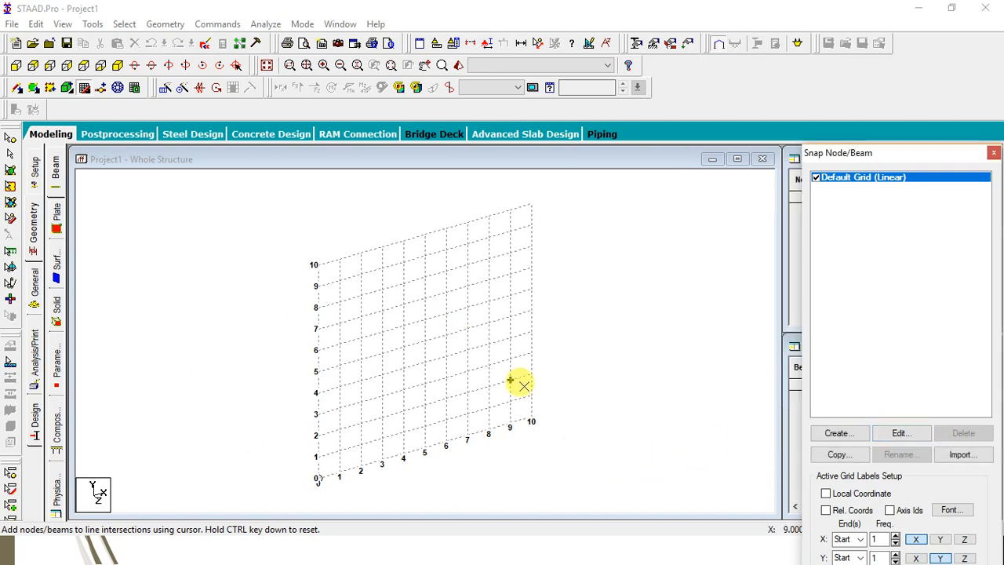
{"action": "left_click", "coordinate": [912, 435]}
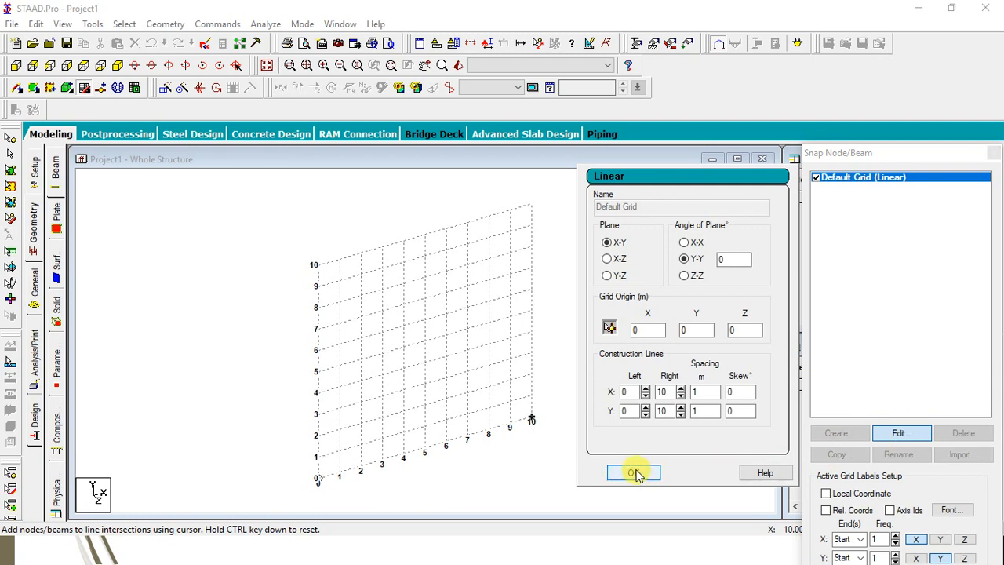
{"action": "left_click", "coordinate": [635, 472]}
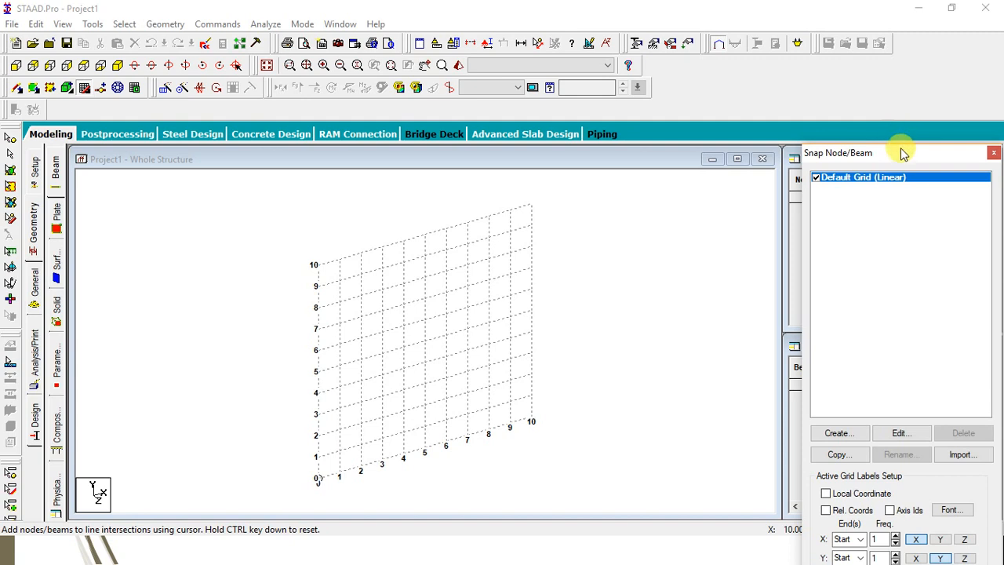
- Move the Snap Node/Beam window down to uncover the first rows of the Nodes table
{"action": "left_click_drag", "start_coordinate": [902, 154], "coordinate": [895, 220]}
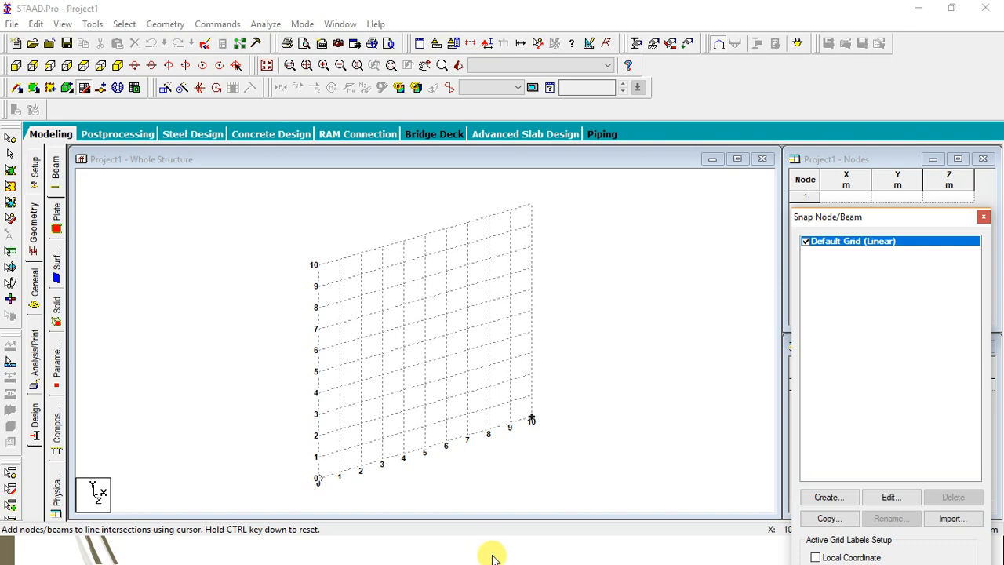
- Switch to the PowerPoint slide show and examine the frame's node coordinates on slide 2
{"action": "key", "text": "super"}
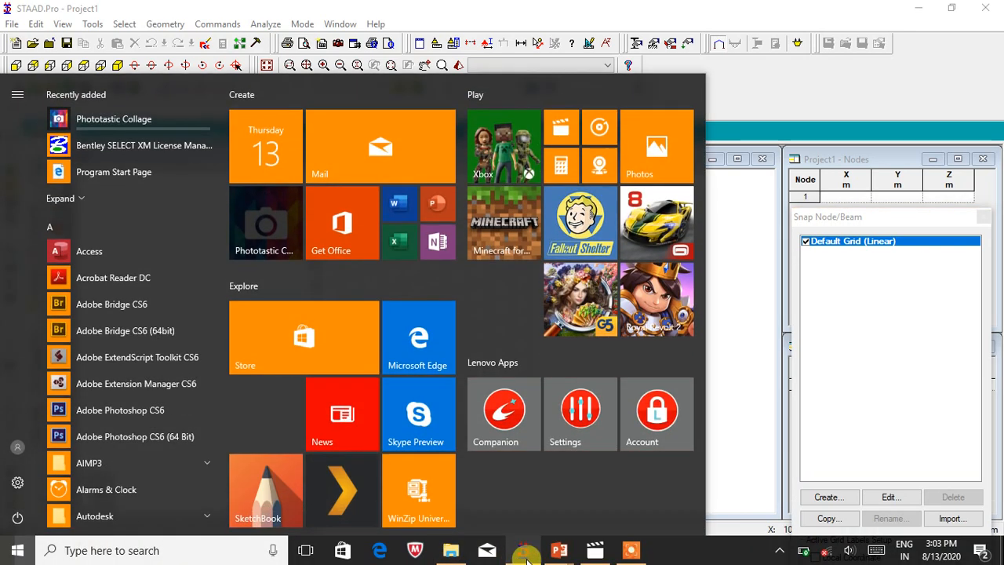
{"action": "mouse_move", "coordinate": [560, 554]}
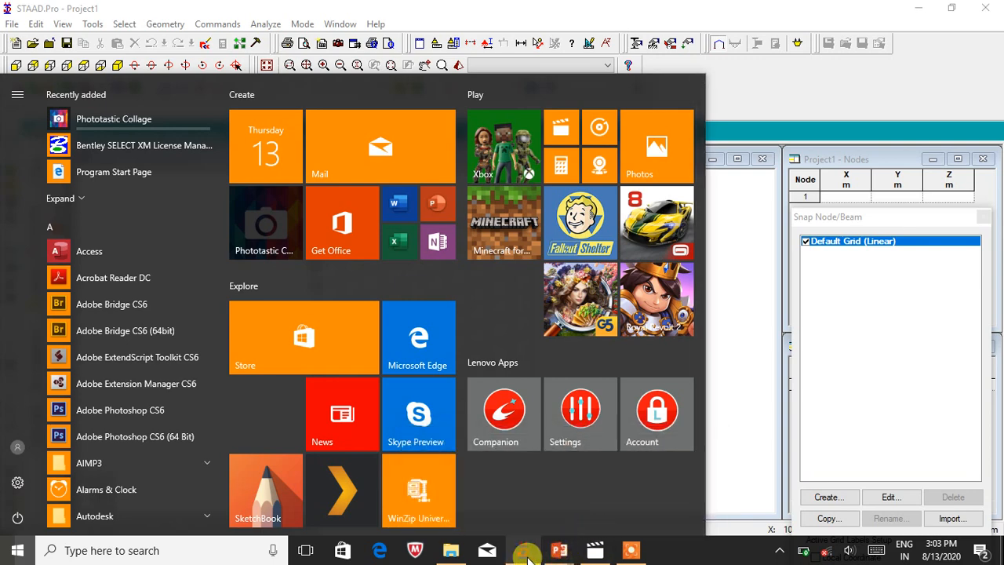
{"action": "left_click", "coordinate": [527, 558]}
{"action": "left_click", "coordinate": [524, 558]}
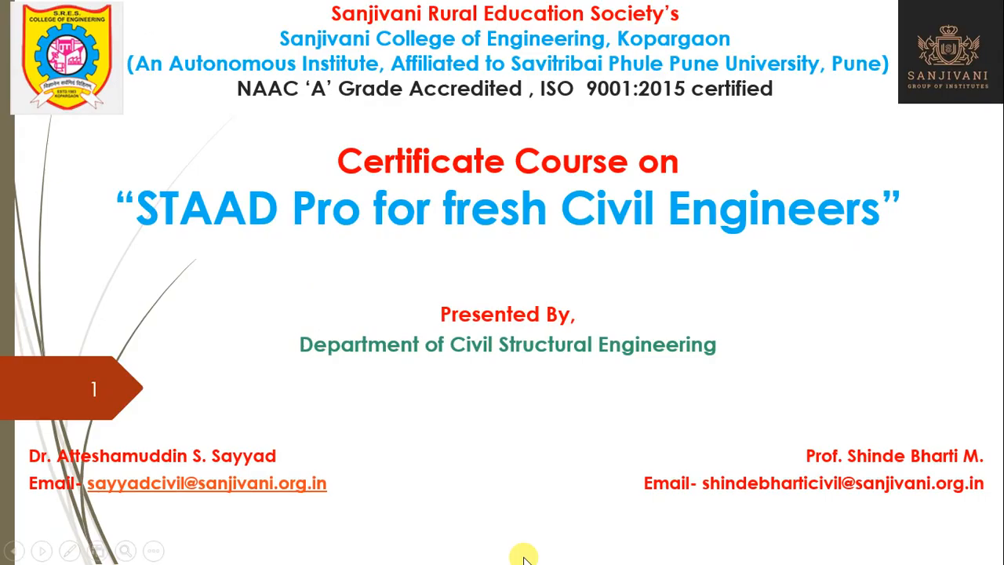
{"action": "left_click", "coordinate": [518, 469]}
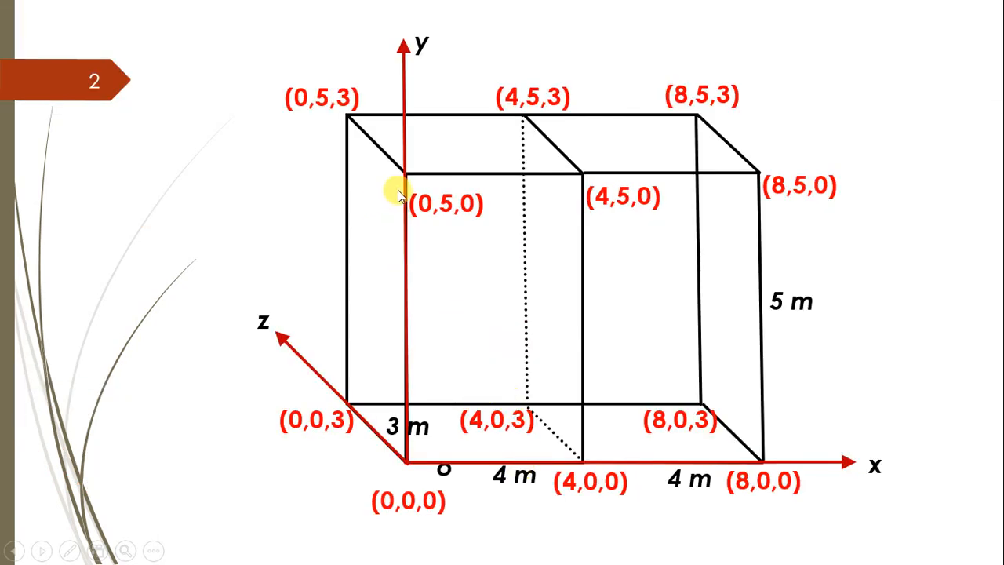
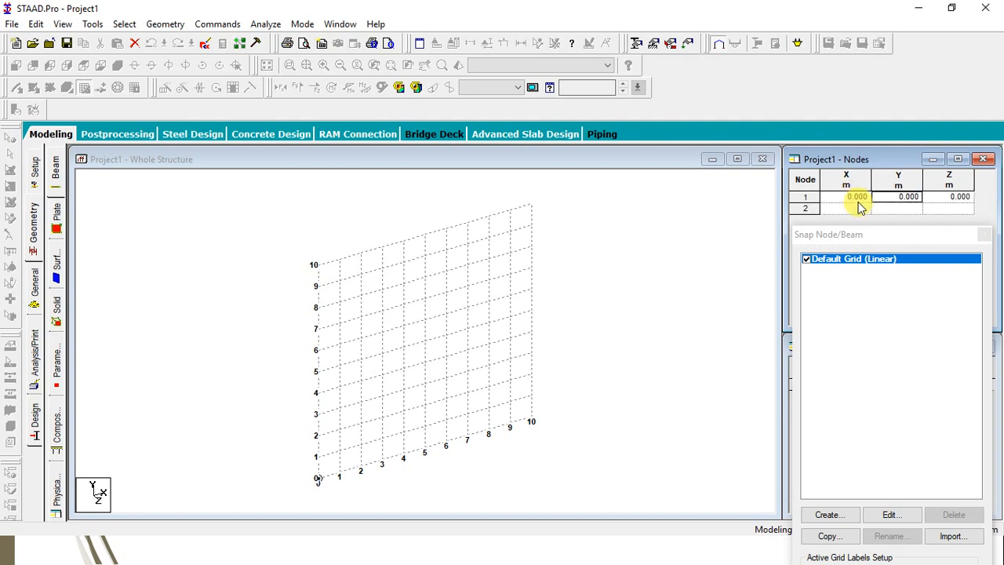
- Back in STAAD.Pro, complete node 1 in the Nodes table with X, Y and Z coordinates of 0 m
{"action": "key", "text": "Tab"}
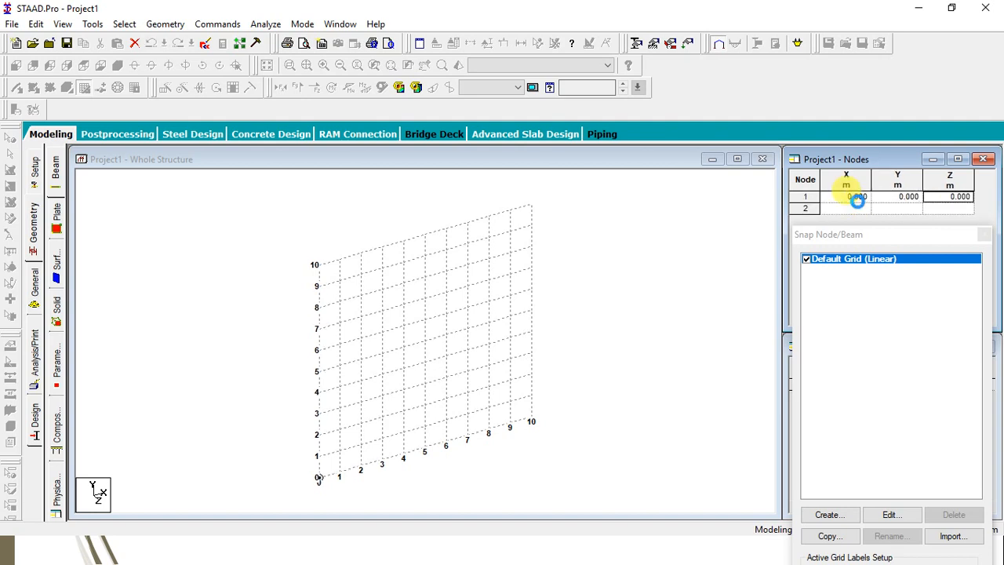
{"action": "key", "text": "Tab"}
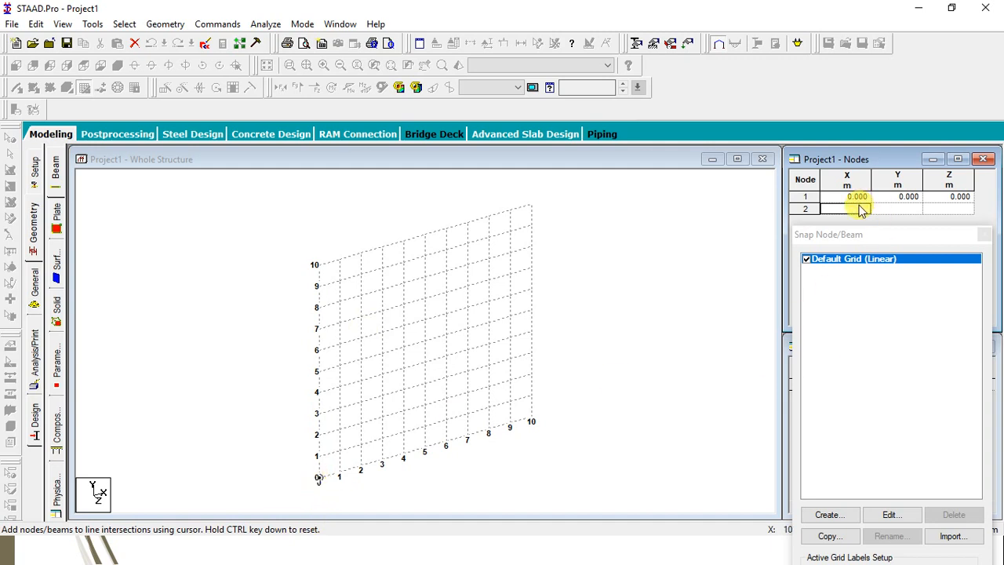
- Enter node 2 in the Nodes table with coordinates X 4, Y 0 and Z 0 m
{"action": "type", "text": "4"}
{"action": "key", "text": "Tab"}
{"action": "type", "text": "0"}
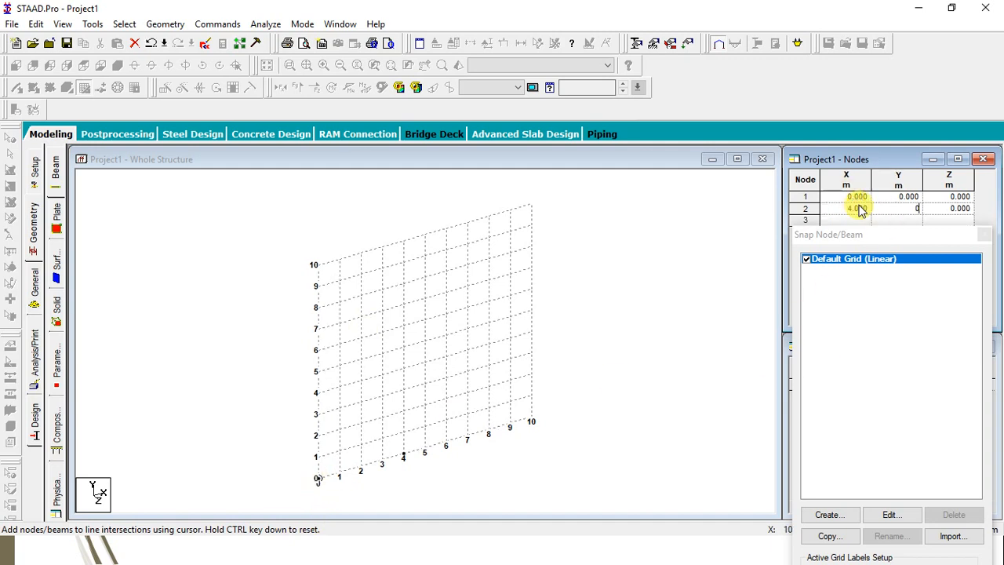
{"action": "key", "text": "Tab"}
{"action": "type", "text": "0"}
{"action": "left_click", "coordinate": [858, 203]}
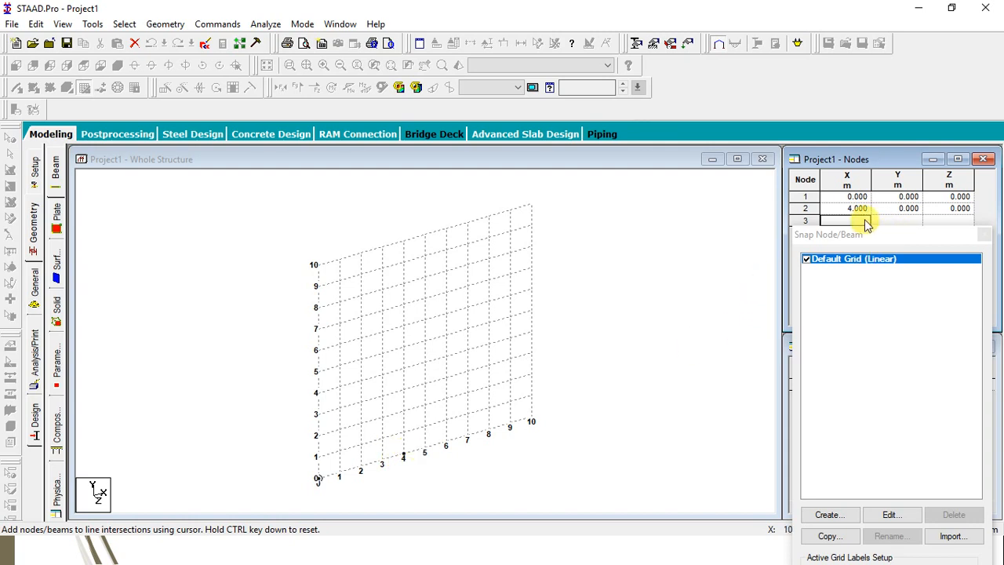
- Enter node 3 in the Nodes table with coordinates X 8, Y 0 and Z 0 m
{"action": "type", "text": "8"}
{"action": "key", "text": "Tab"}
{"action": "type", "text": "0"}
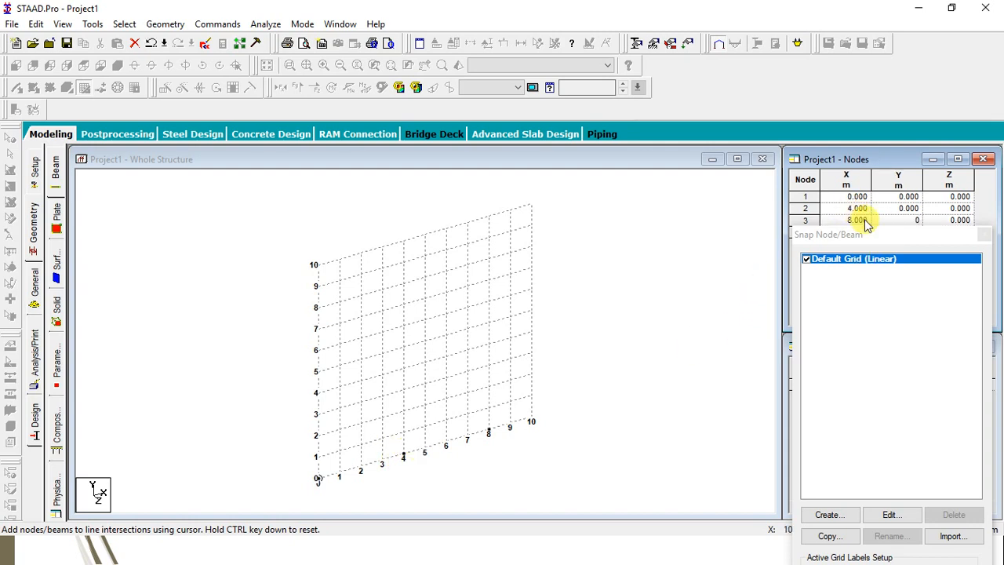
{"action": "key", "text": "Tab"}
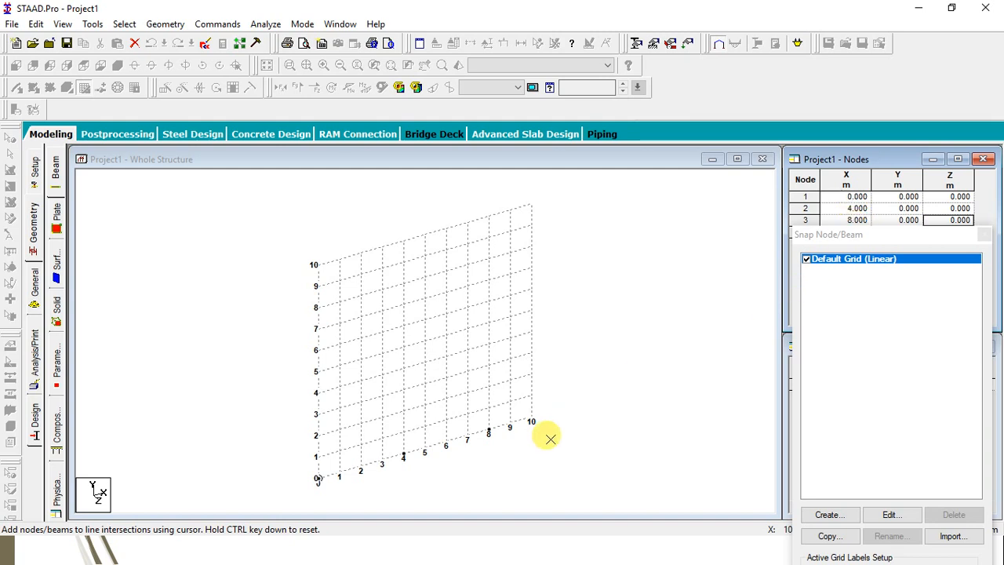
- Add node 4 at X 0, Y 5, Z 0 m and move the Snap Node/Beam window down to uncover more table rows
{"action": "left_click", "coordinate": [489, 429]}
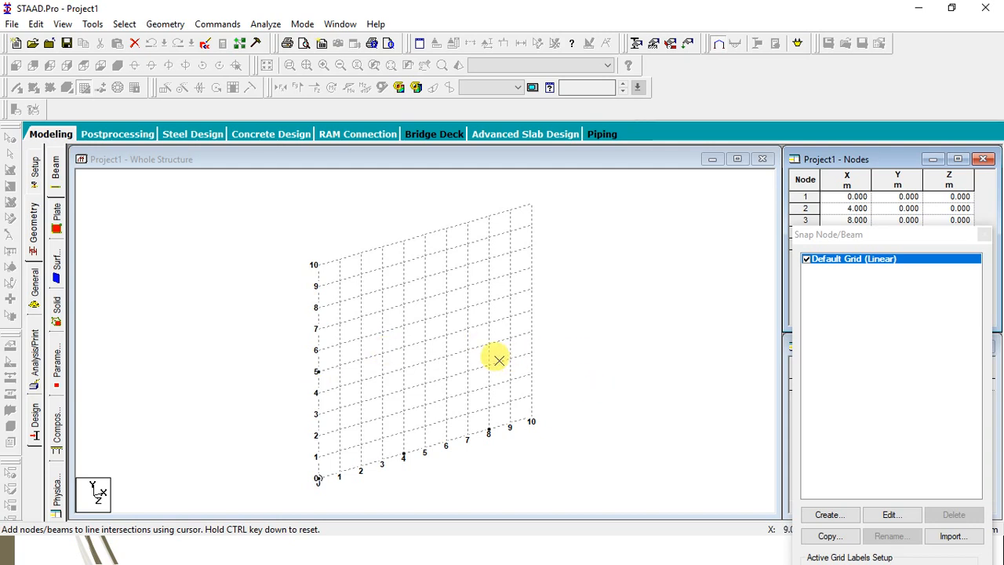
{"action": "left_click", "coordinate": [914, 237]}
{"action": "left_click_drag", "start_coordinate": [912, 241], "coordinate": [916, 341]}
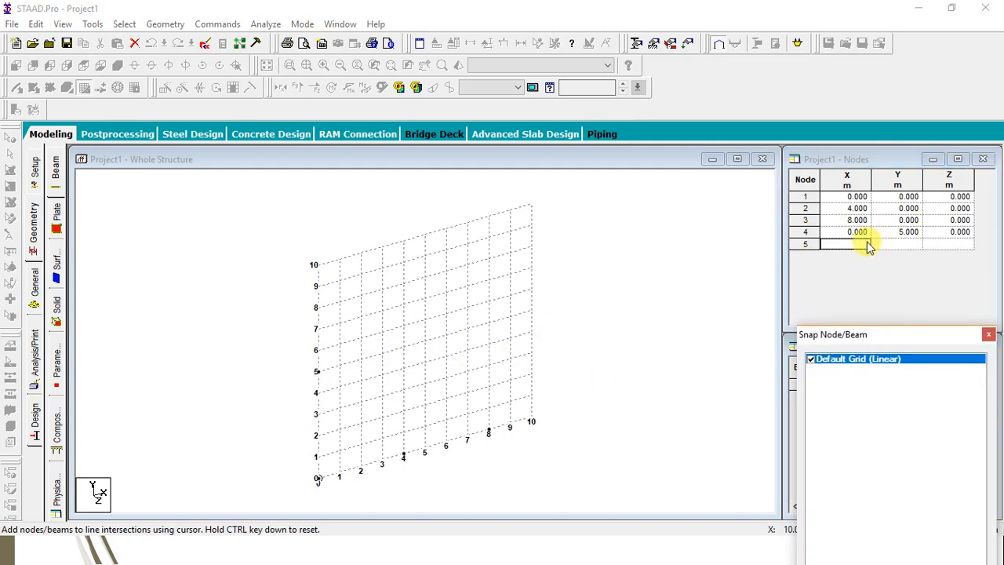
- Enter node 5 in the Nodes table with coordinates X 4, Y 5 and Z 0 m
{"action": "left_click", "coordinate": [865, 246]}
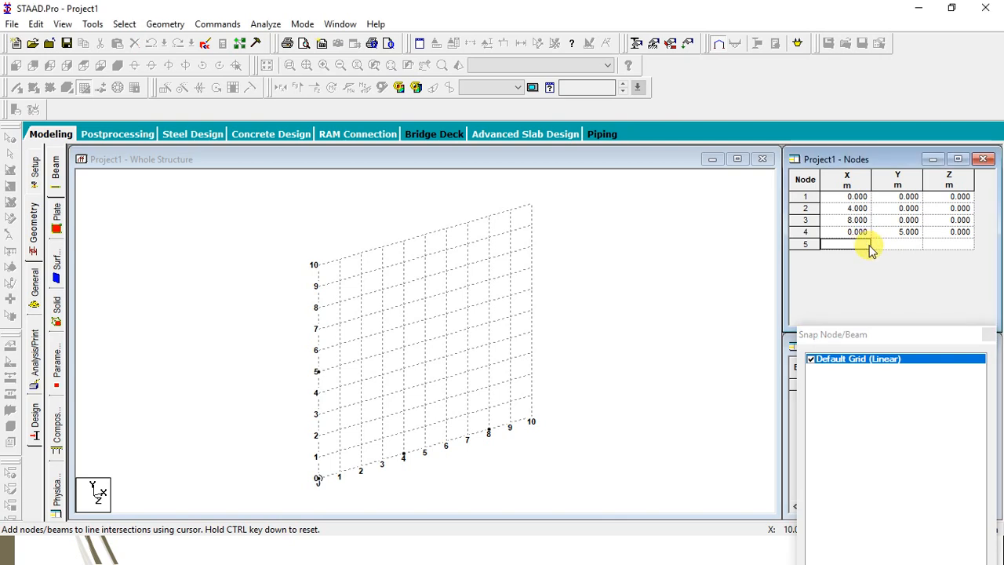
{"action": "type", "text": "4"}
{"action": "key", "text": "Tab"}
{"action": "type", "text": "5"}
{"action": "key", "text": "Tab"}
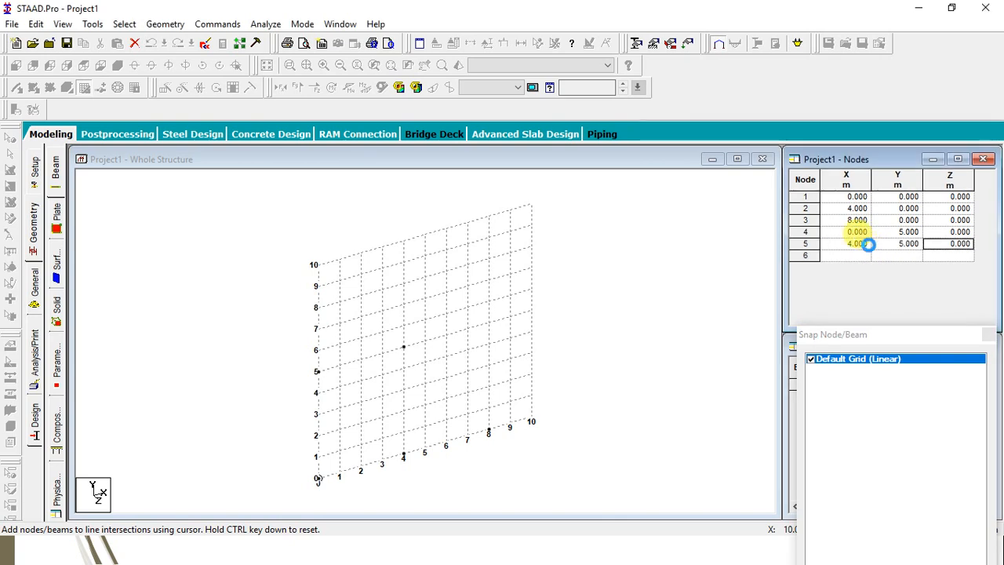
- Enter node 6 with Y 5 and Z 0 m, correcting its X coordinate to 8 m
{"action": "key", "text": "Tab"}
{"action": "type", "text": "4"}
{"action": "key", "text": "Tab"}
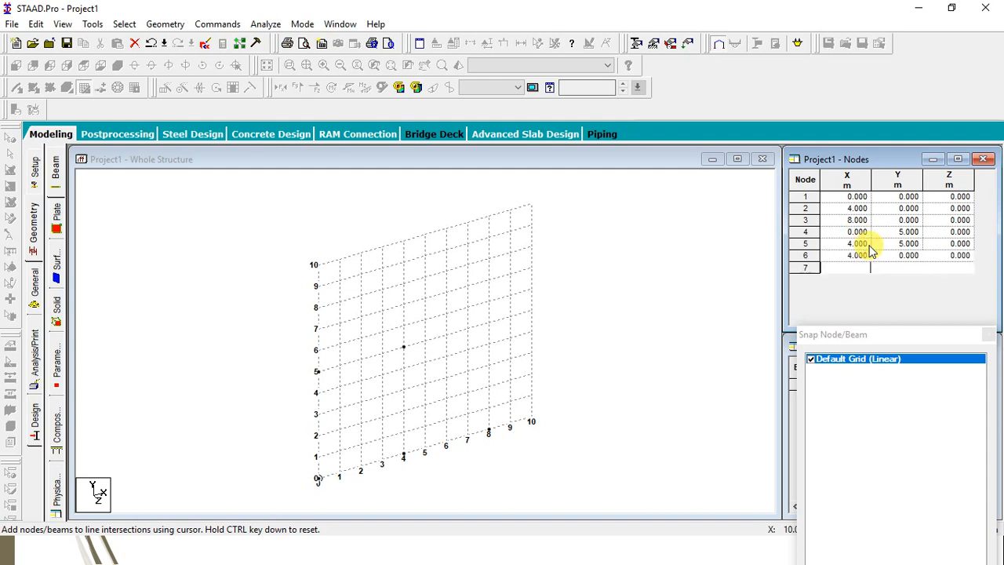
{"action": "type", "text": "5"}
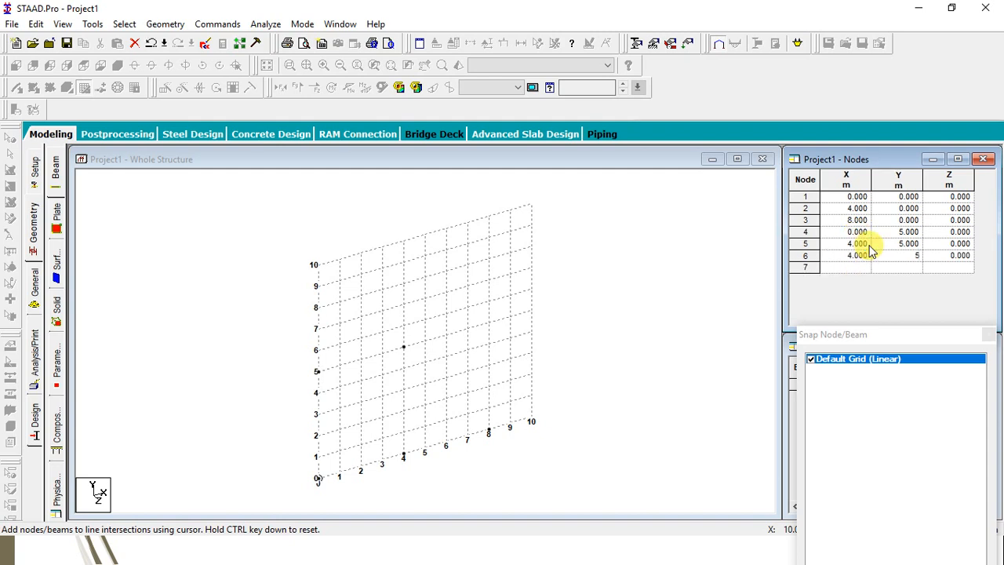
{"action": "key", "text": "Tab"}
{"action": "double_click", "coordinate": [858, 255]}
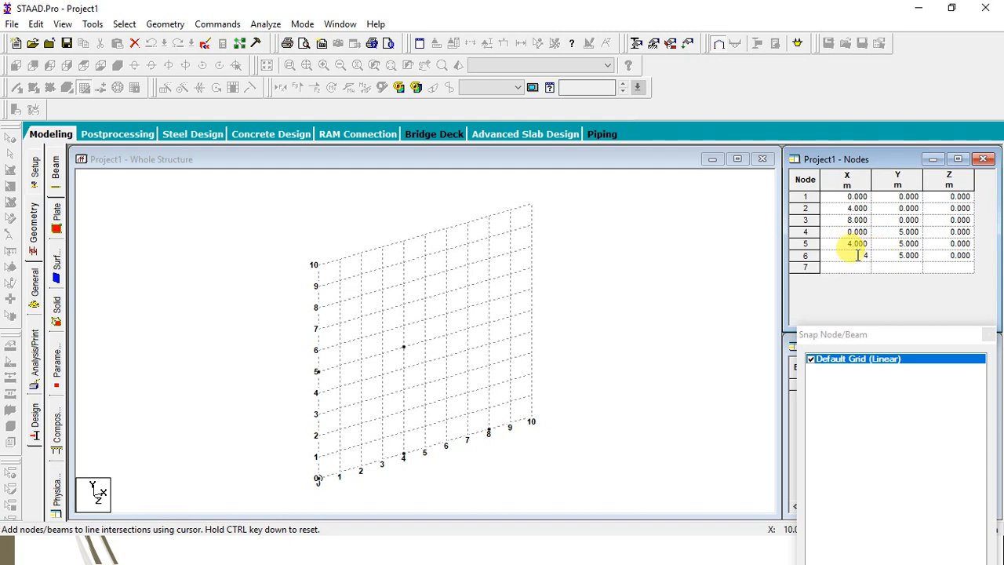
{"action": "type", "text": "8"}
{"action": "left_click", "coordinate": [846, 269]}
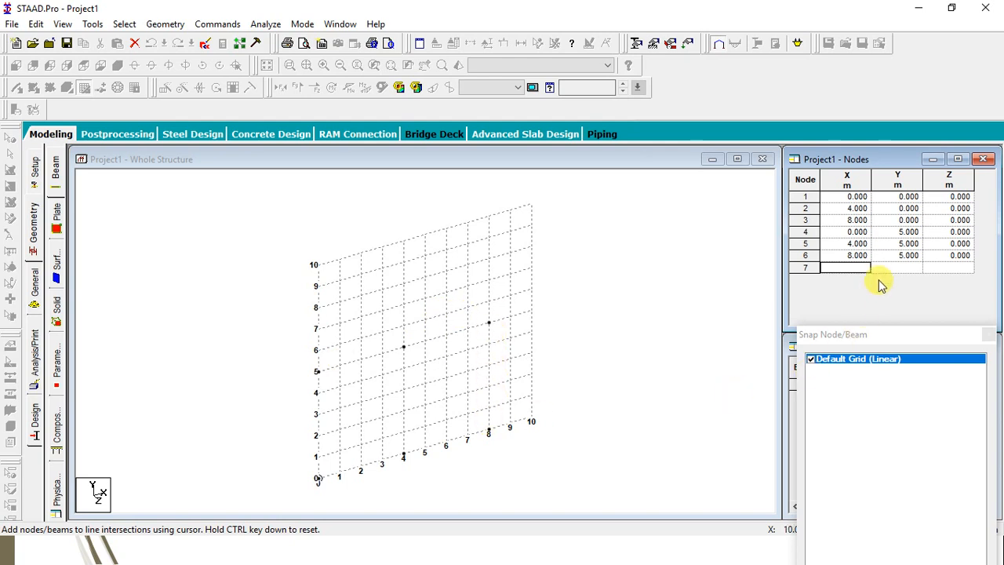
- Place a node on the grid at X 10, Y 3 m, end the beam drawing and delete that node
{"action": "left_click", "coordinate": [531, 352]}
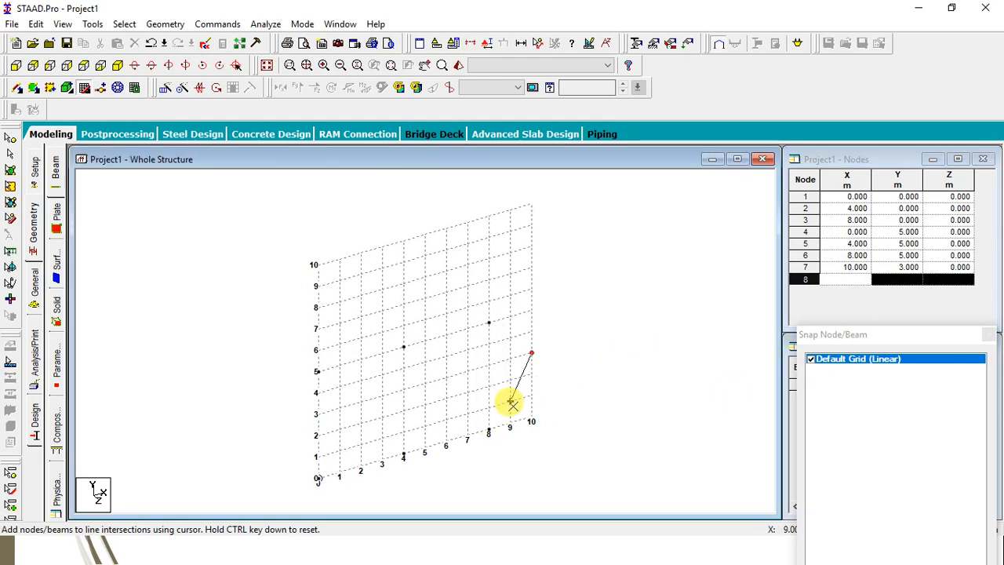
{"action": "right_click", "coordinate": [642, 337]}
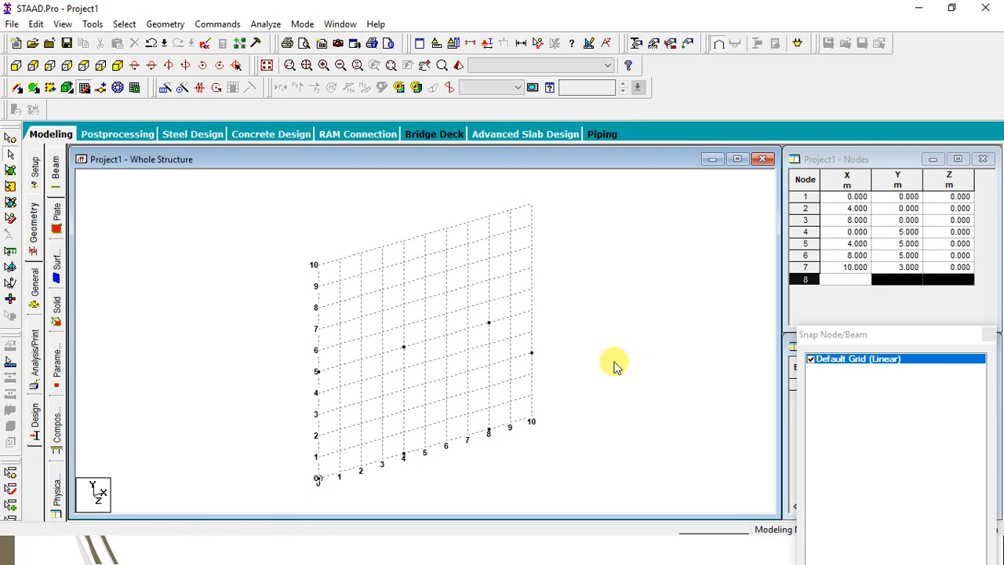
{"action": "left_click", "coordinate": [849, 269]}
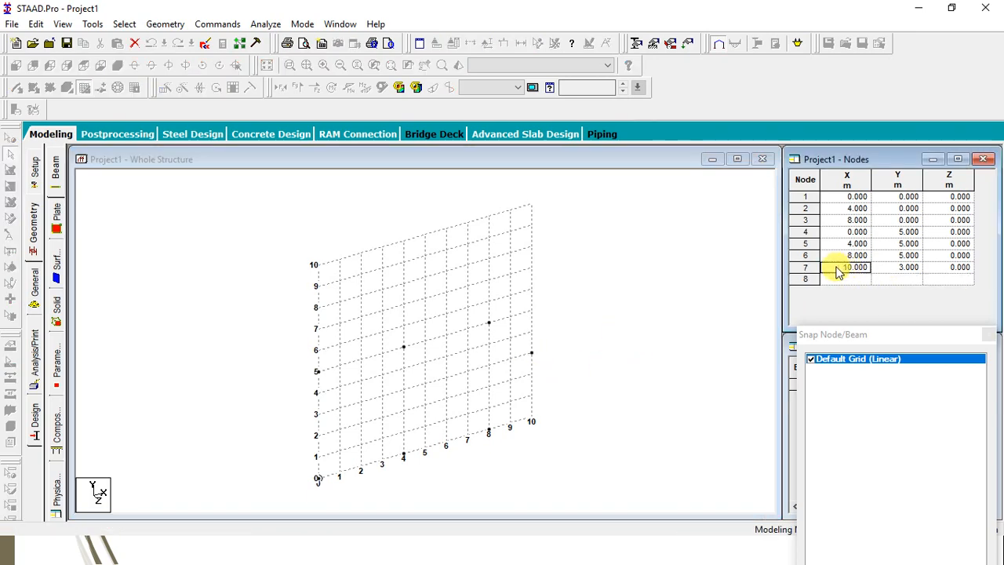
{"action": "left_click", "coordinate": [808, 268]}
{"action": "right_click", "coordinate": [800, 262]}
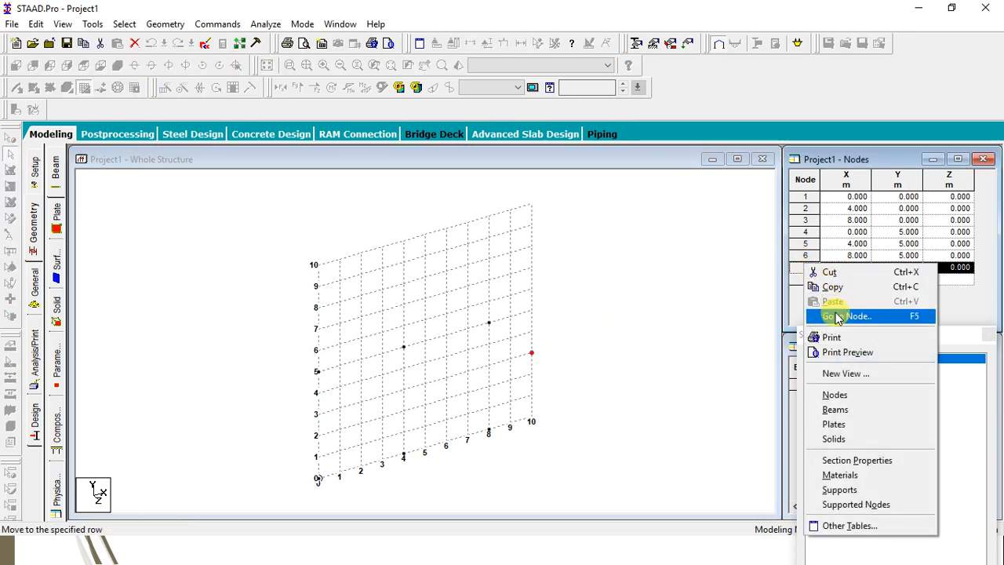
{"action": "left_click", "coordinate": [830, 272]}
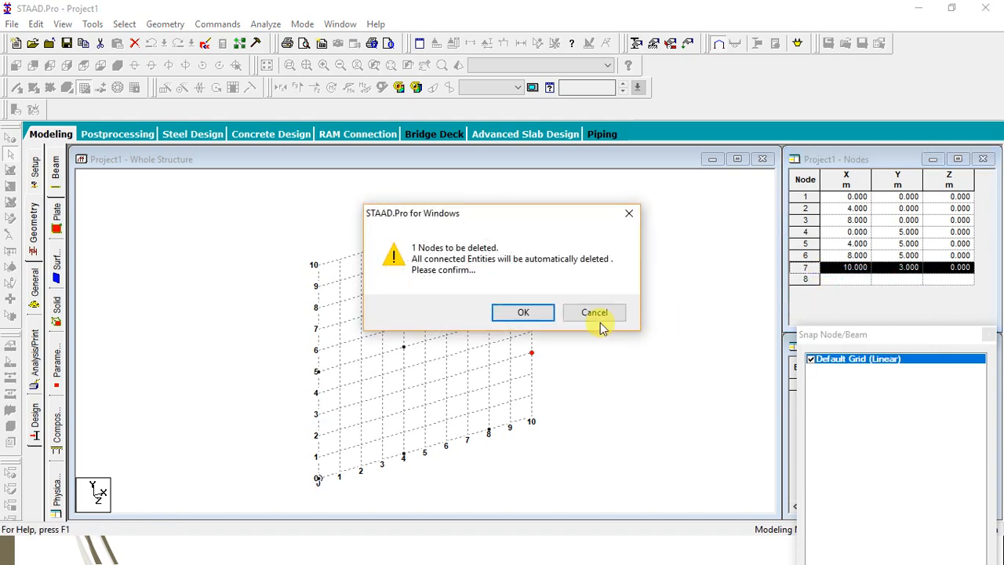
{"action": "left_click", "coordinate": [524, 313]}
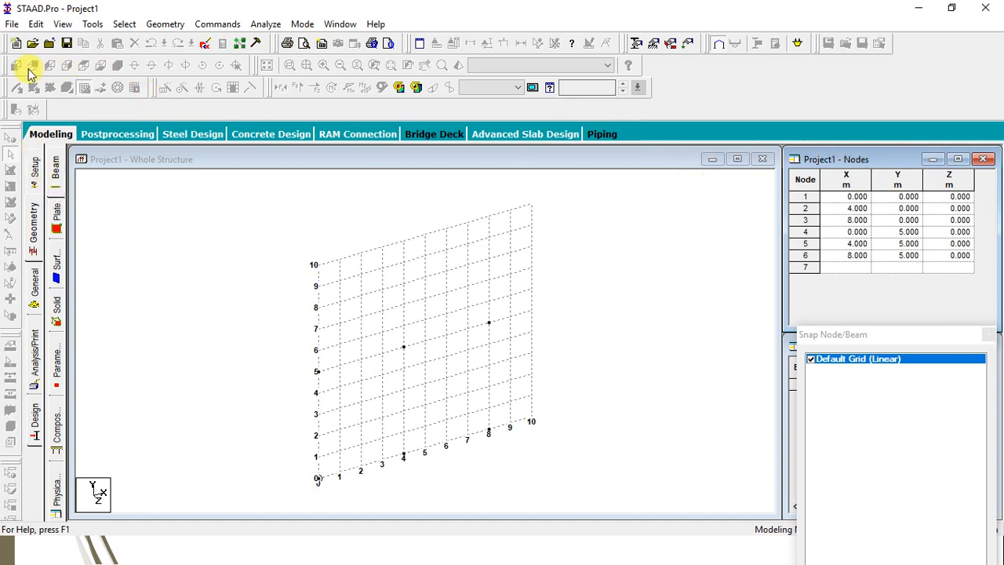
- Dismiss the low-battery notice and close the Snap Node/Beam grid
{"action": "left_click", "coordinate": [196, 269]}
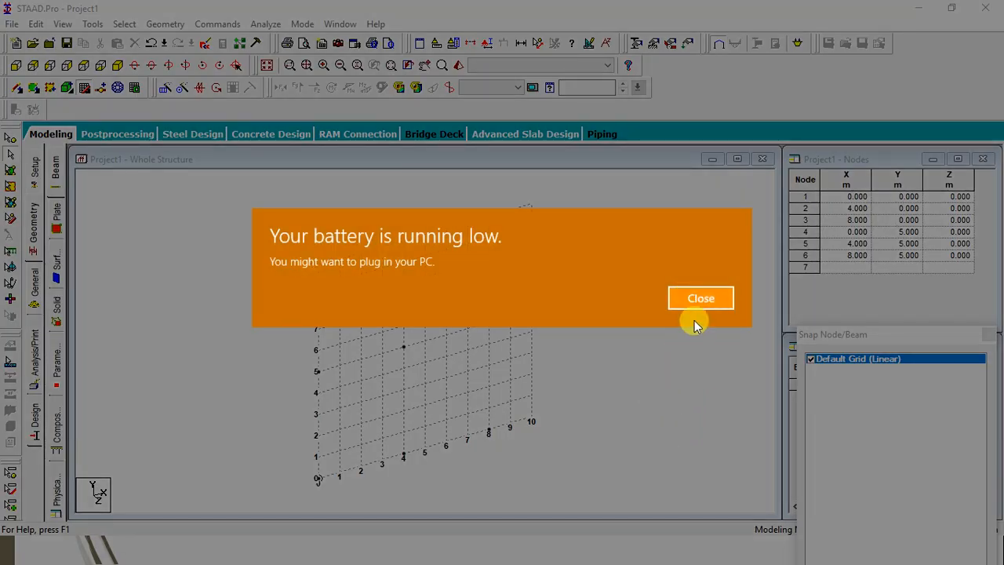
{"action": "left_click", "coordinate": [700, 298]}
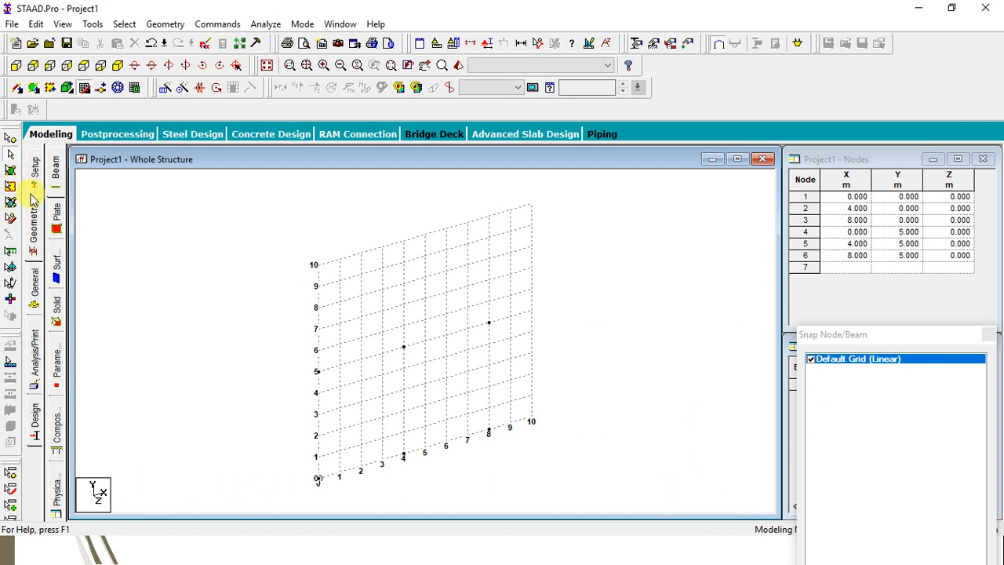
{"action": "left_click", "coordinate": [11, 153]}
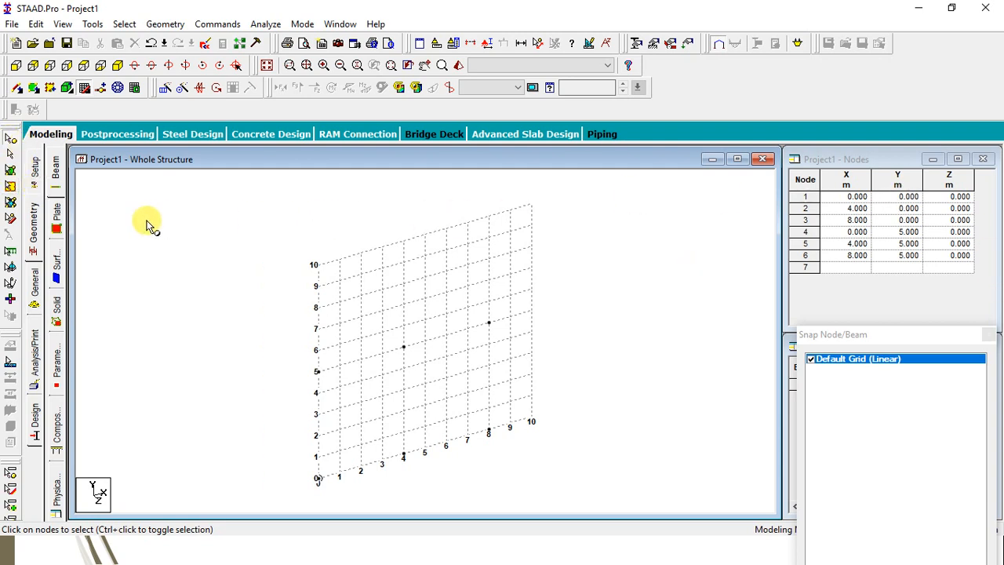
{"action": "left_click", "coordinate": [35, 224]}
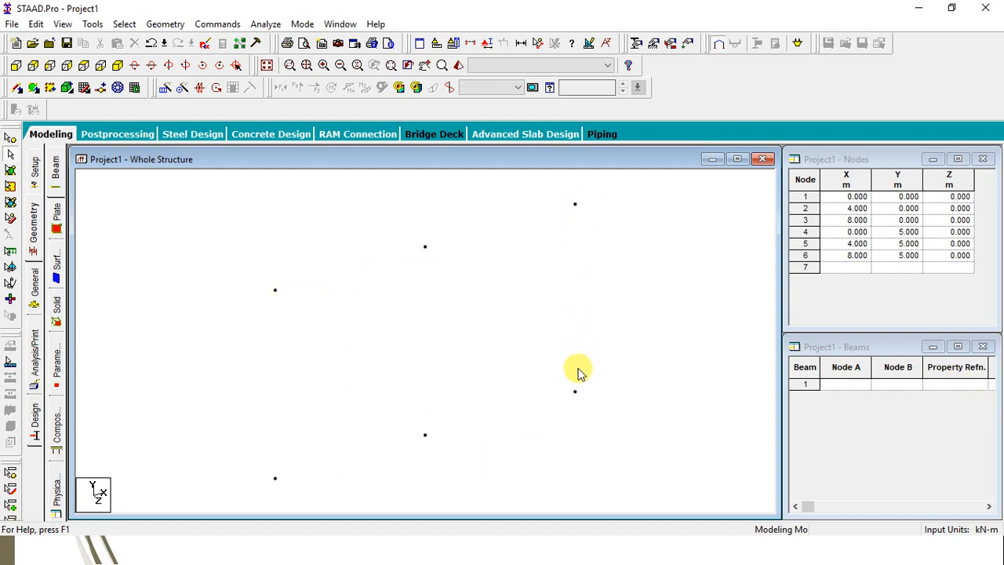
- Enter node 7 in the Nodes table with coordinates X 0, Y 5 and Z 3 m
{"action": "left_click", "coordinate": [856, 268]}
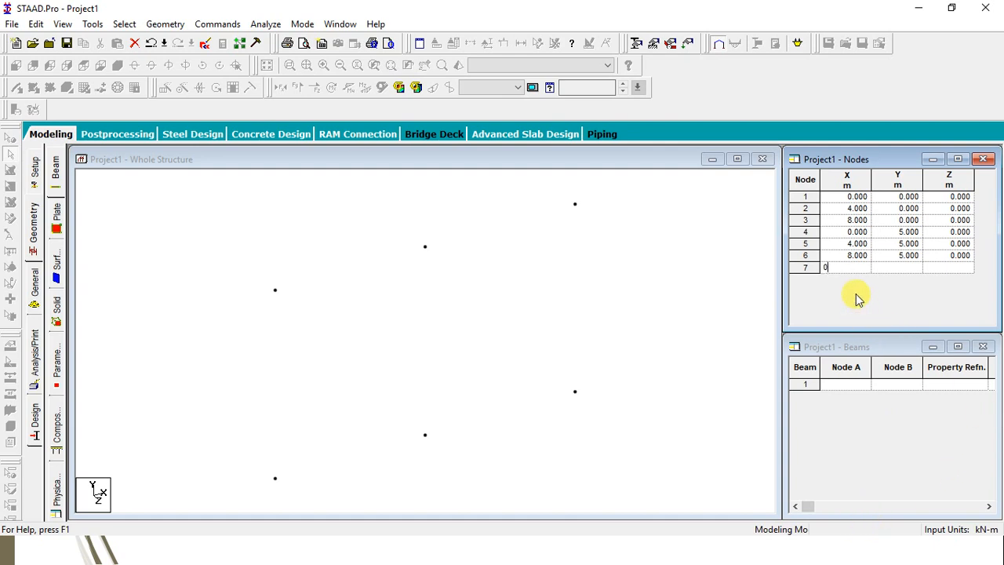
{"action": "key", "text": "Tab"}
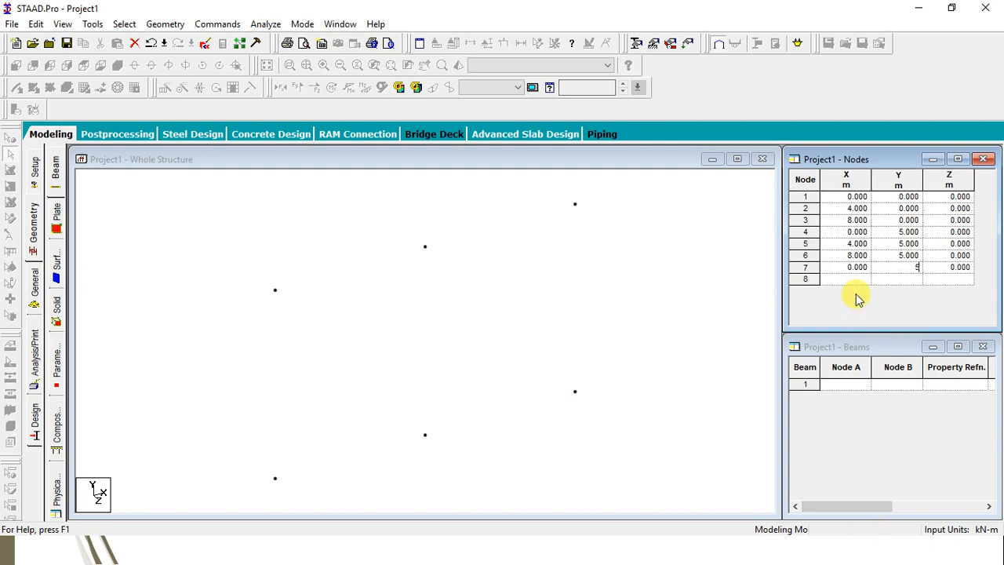
{"action": "key", "text": "Tab"}
{"action": "type", "text": "3"}
{"action": "left_click", "coordinate": [856, 294]}
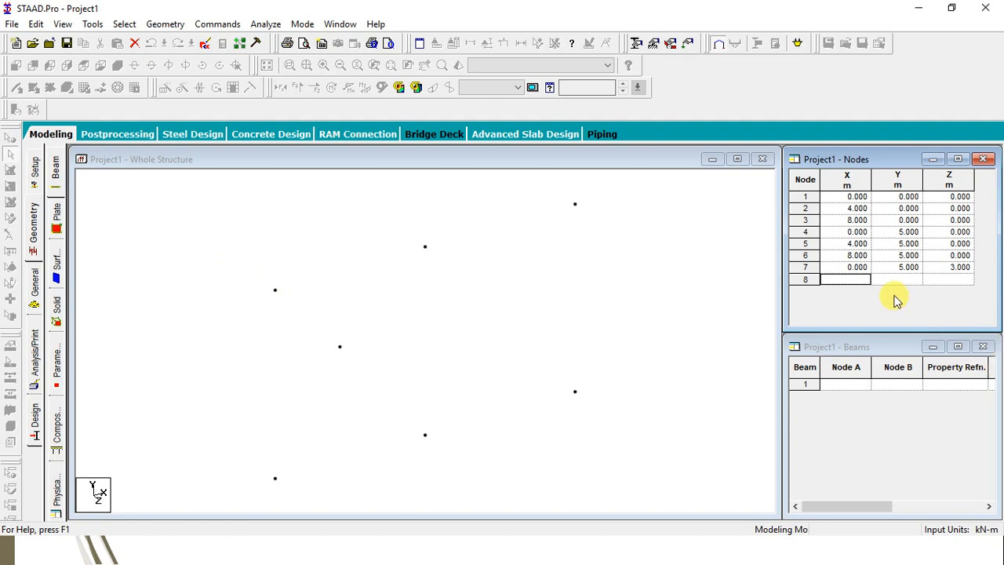
- Set node 7's Z coordinate to -3 m
{"action": "left_click", "coordinate": [952, 268]}
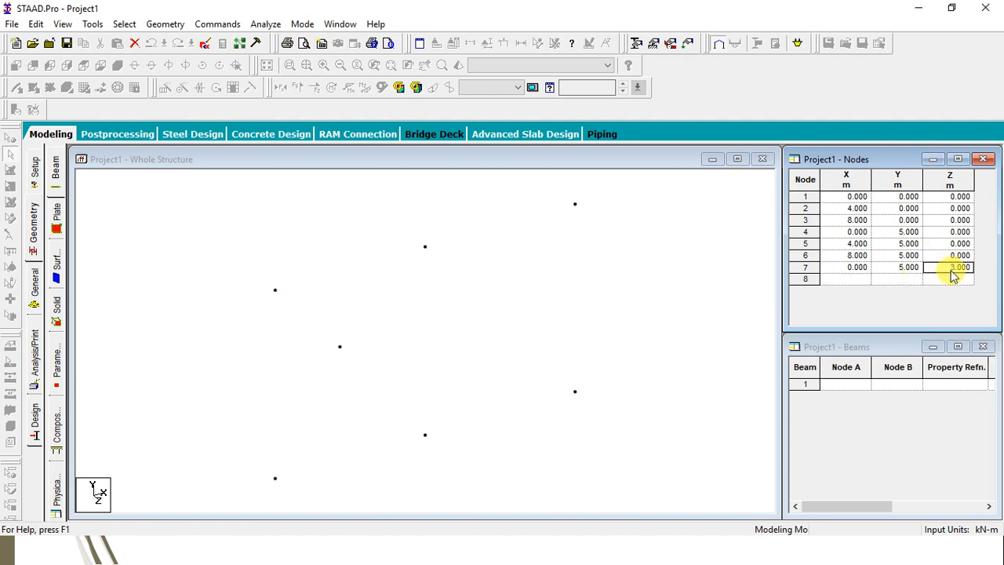
{"action": "type", "text": "-"}
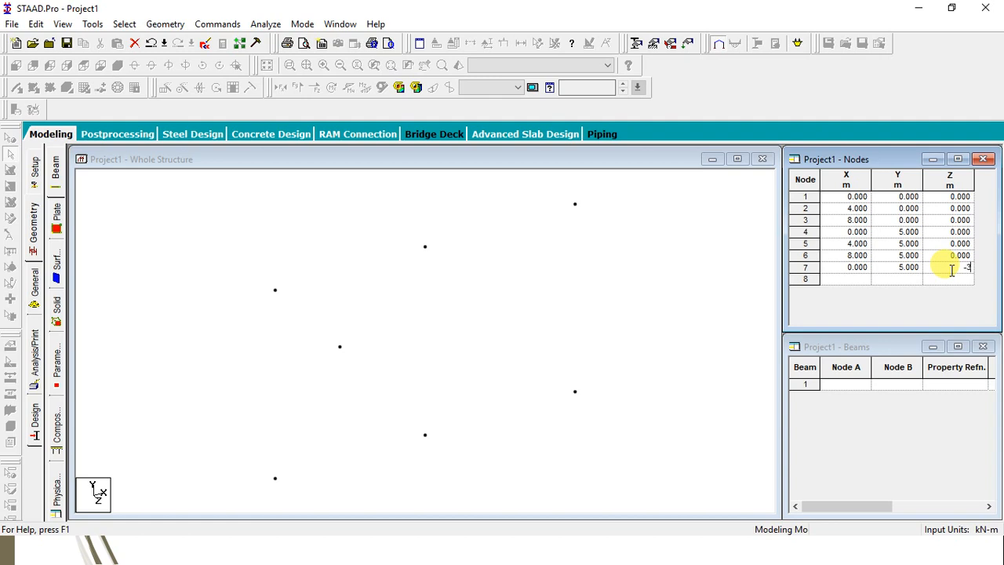
{"action": "type", "text": "3"}
{"action": "left_click", "coordinate": [852, 279]}
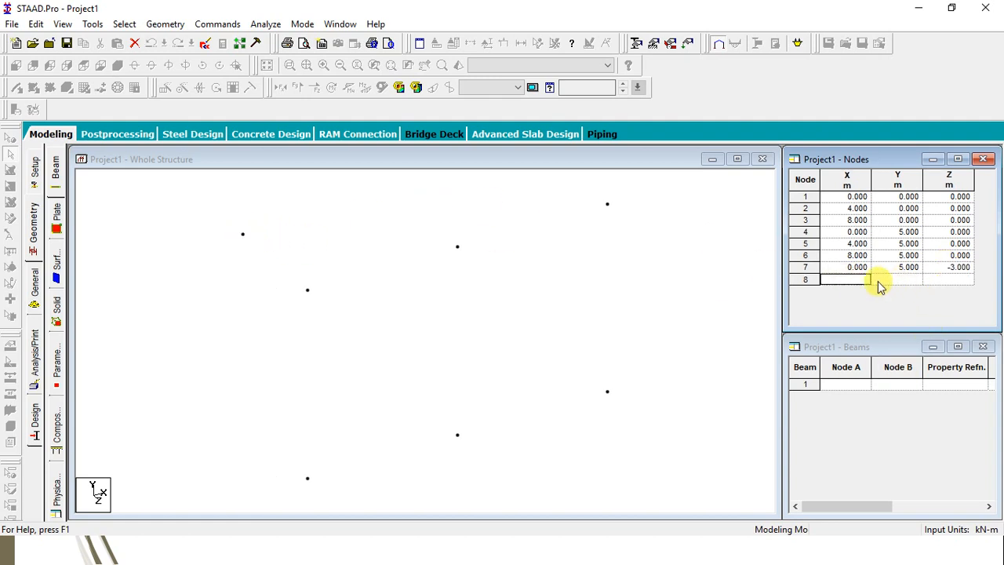
- Enter node 8 in the Nodes table with coordinates X 4, Y 5 and Z -3 m
{"action": "type", "text": "4"}
{"action": "key", "text": "Tab"}
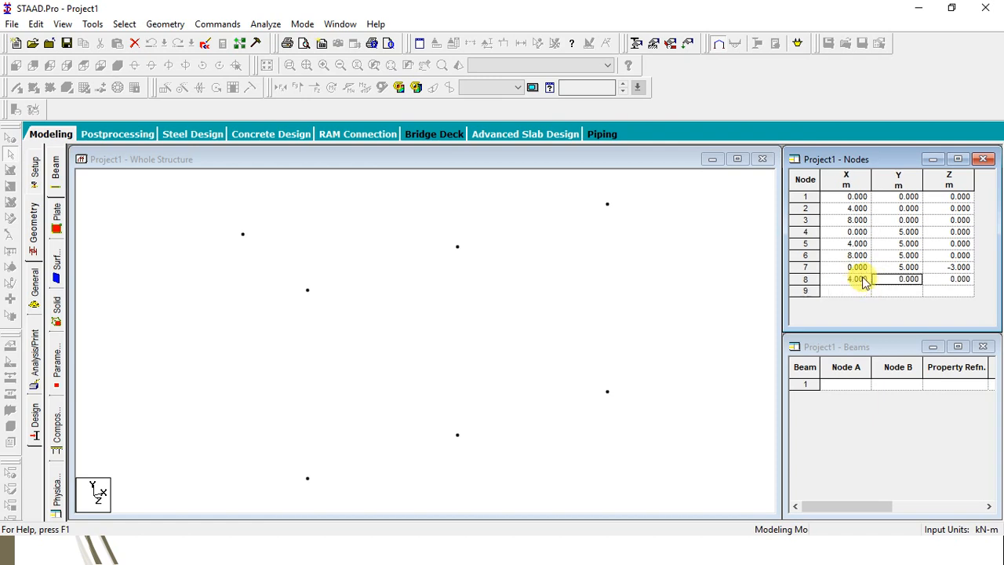
{"action": "key", "text": "Tab"}
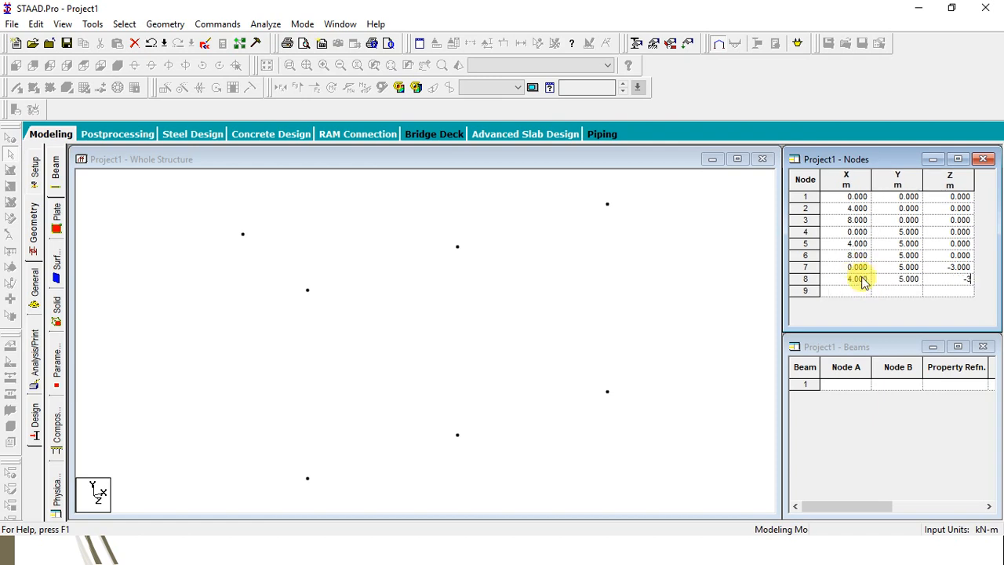
{"action": "type", "text": "-3"}
{"action": "key", "text": "Tab"}
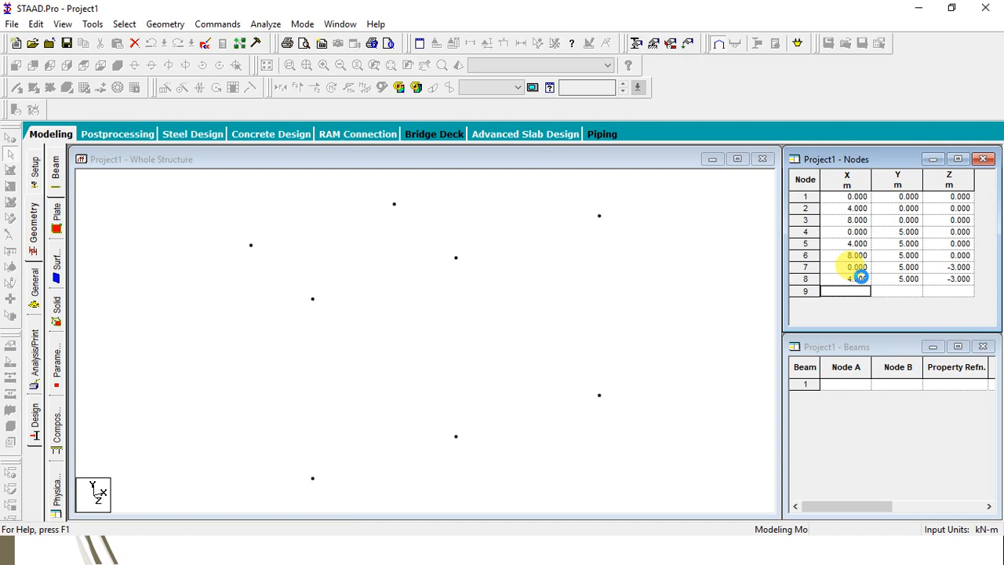
- Enter node 9 in the Nodes table with coordinates X 8, Y 5 and Z -3 m
{"action": "type", "text": "8"}
{"action": "key", "text": "Tab"}
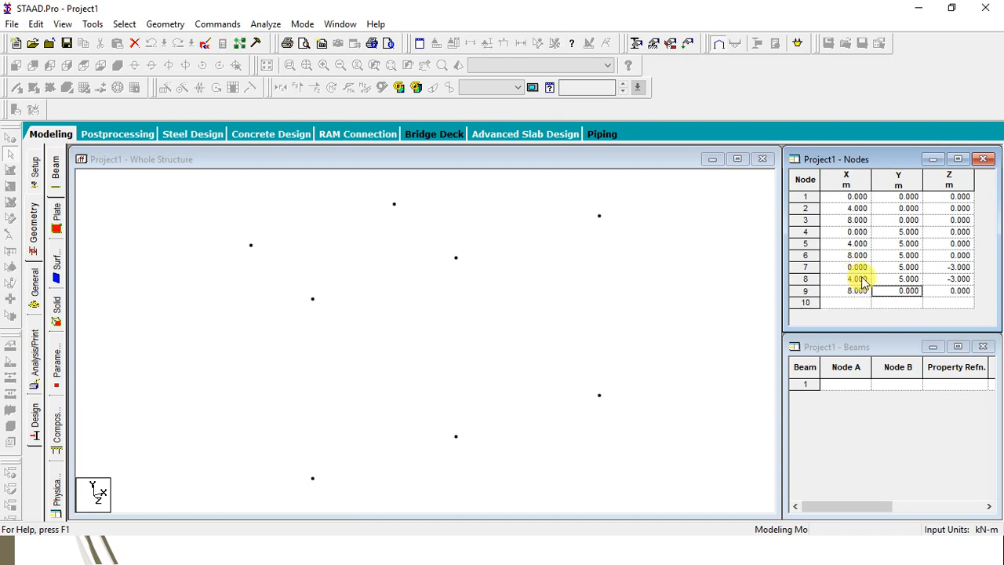
{"action": "type", "text": "5"}
{"action": "key", "text": "Tab"}
{"action": "type", "text": "-"}
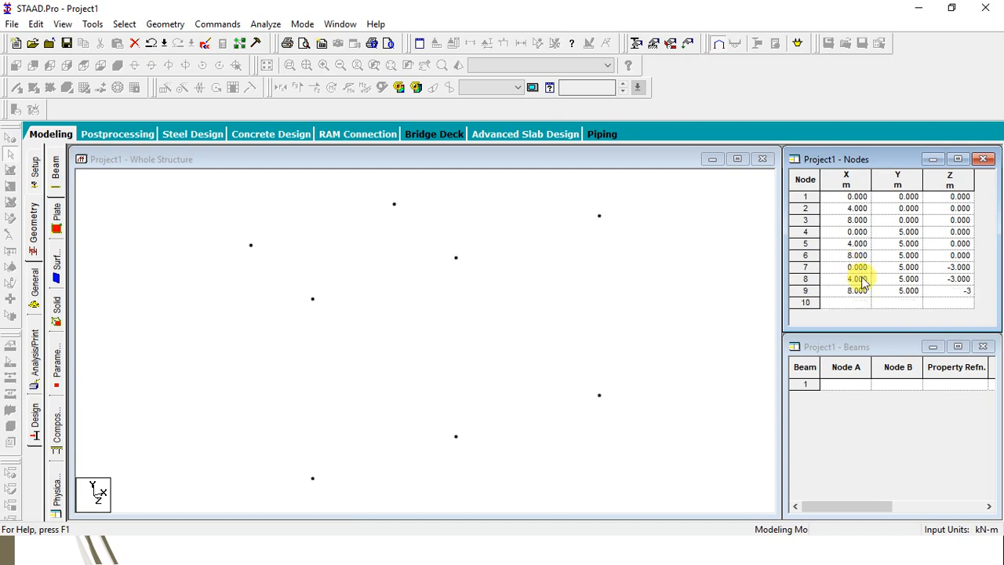
{"action": "type", "text": "3"}
{"action": "key", "text": "Tab"}
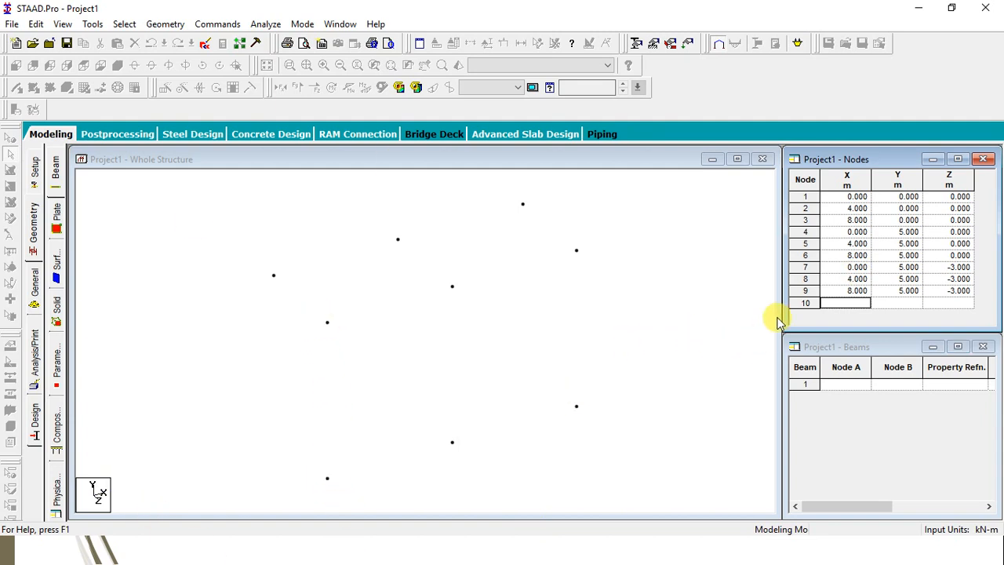
- Enter node 10 in the Nodes table with coordinates X 0, Y 0 and Z -3 m
{"action": "key", "text": "Tab"}
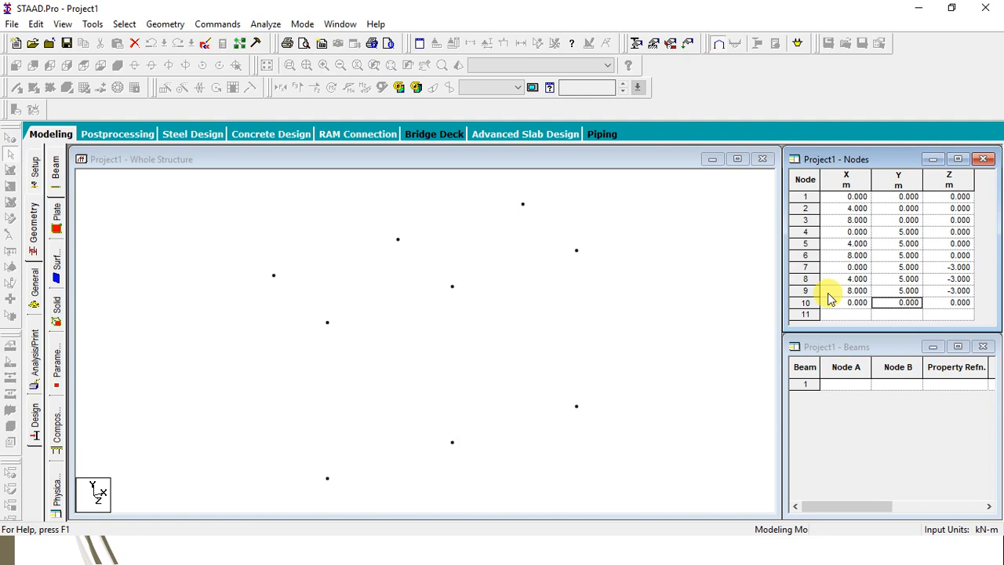
{"action": "key", "text": "Tab"}
{"action": "type", "text": "-"}
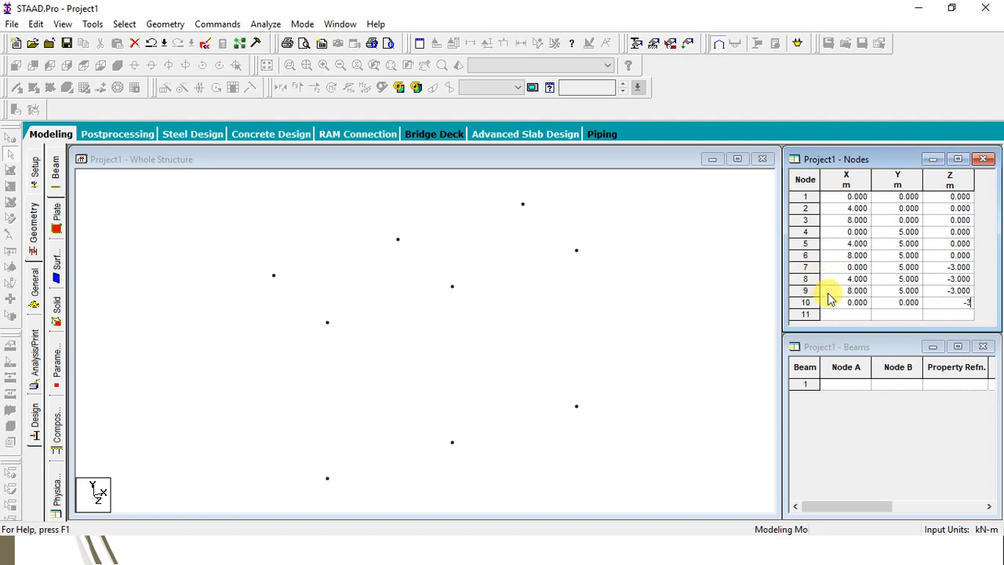
{"action": "type", "text": "3"}
{"action": "key", "text": "Tab"}
- Enter node 11 in the Nodes table with coordinates X 4, Y 0 and Z -3 m
{"action": "type", "text": "0"}
{"action": "type", "text": "4"}
{"action": "key", "text": "Tab"}
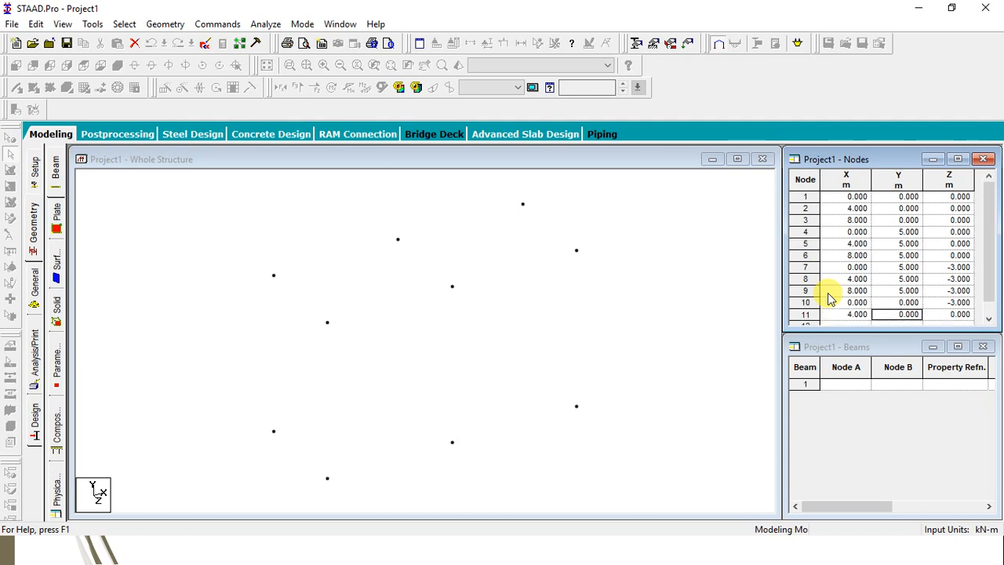
{"action": "type", "text": "0"}
{"action": "key", "text": "Tab"}
{"action": "type", "text": "-3"}
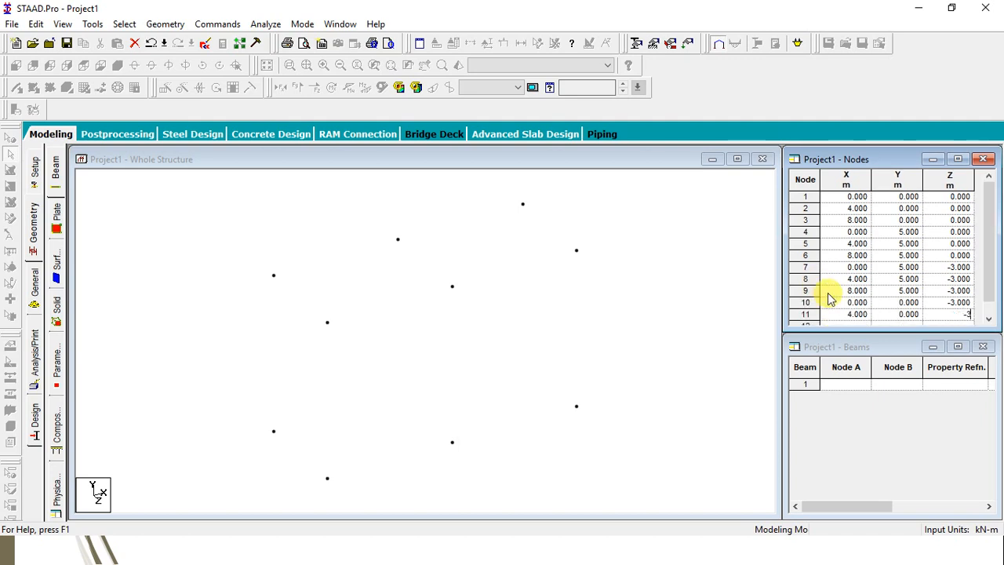
{"action": "key", "text": "Tab"}
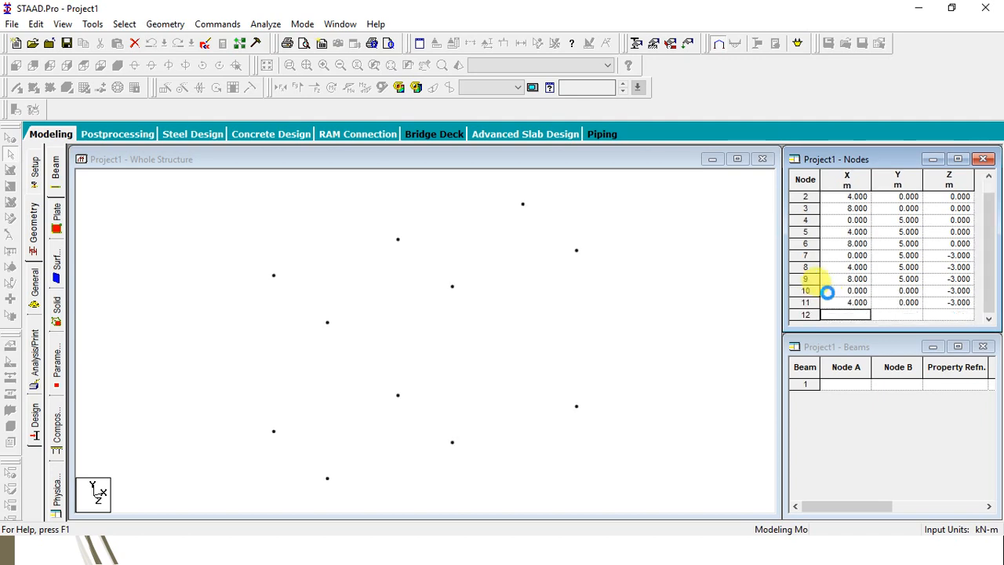
- Enter node 12 in the Nodes table with coordinates X 8, Y 0 and Z -3 m
{"action": "type", "text": "8"}
{"action": "key", "text": "Tab"}
{"action": "key", "text": "Tab"}
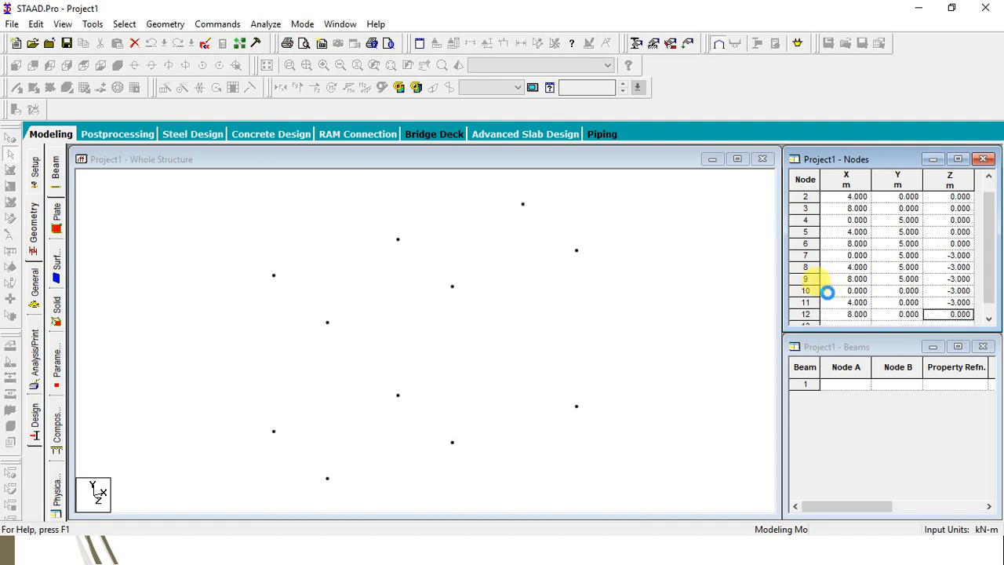
{"action": "type", "text": "-3"}
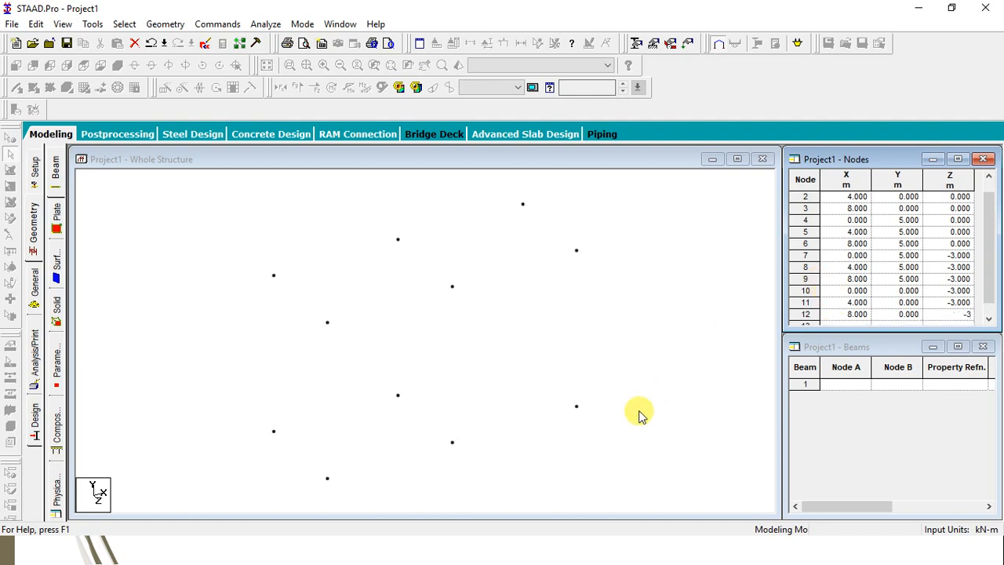
{"action": "left_click", "coordinate": [660, 423]}
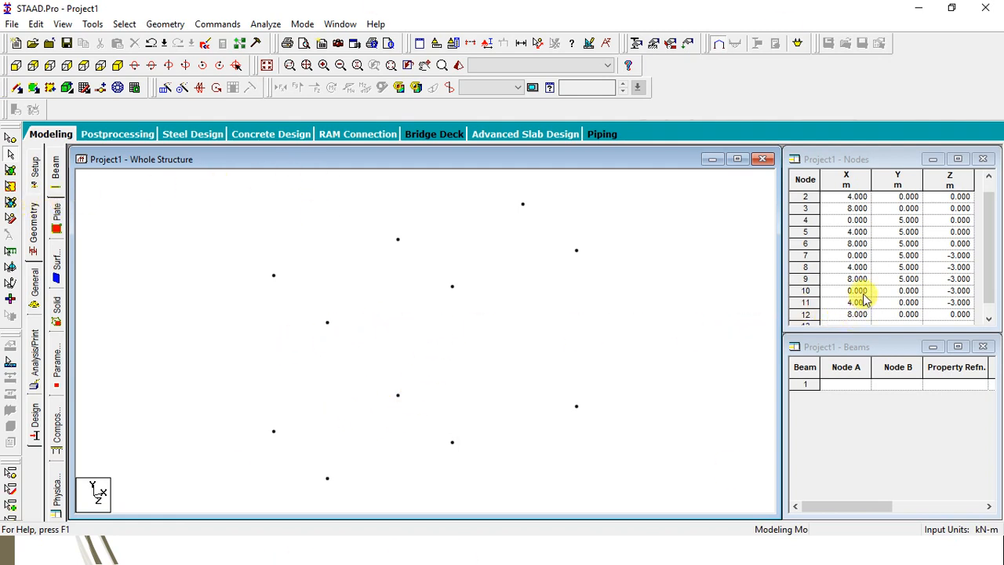
{"action": "left_click", "coordinate": [958, 315]}
{"action": "type", "text": "-3"}
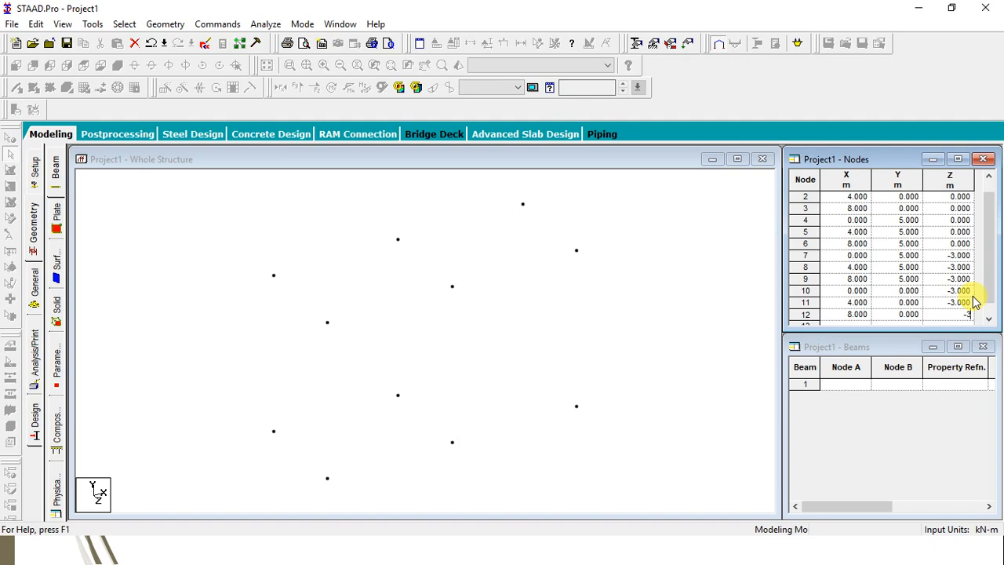
{"action": "key", "text": "Return"}
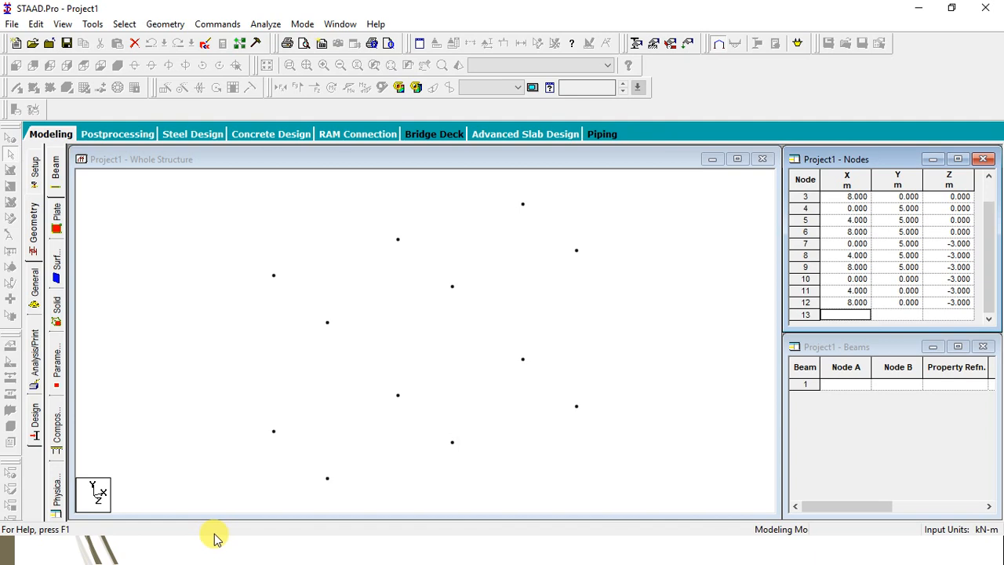
- Display the node number labels in the Whole Structure view
{"action": "left_click", "coordinate": [55, 169]}
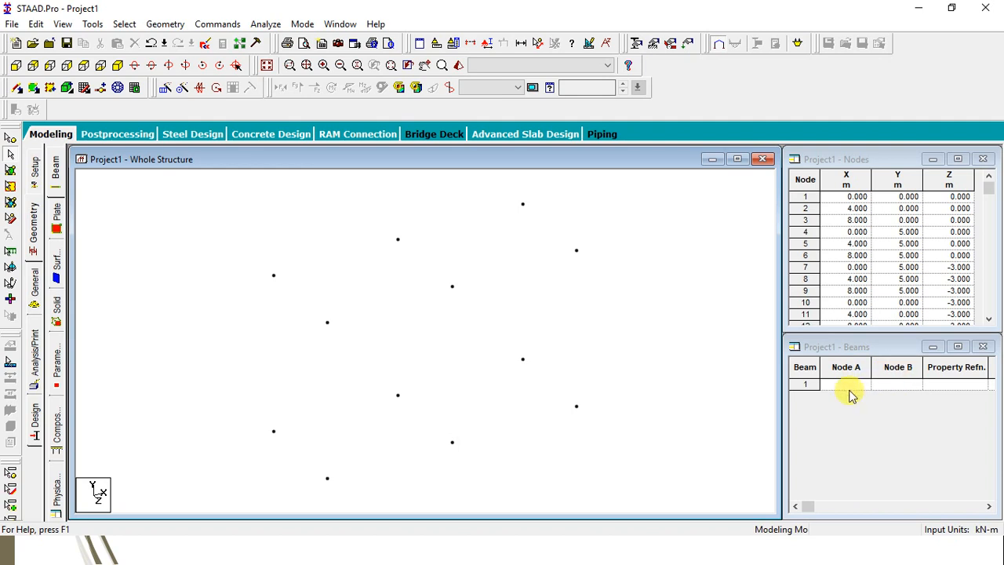
{"action": "right_click", "coordinate": [453, 290]}
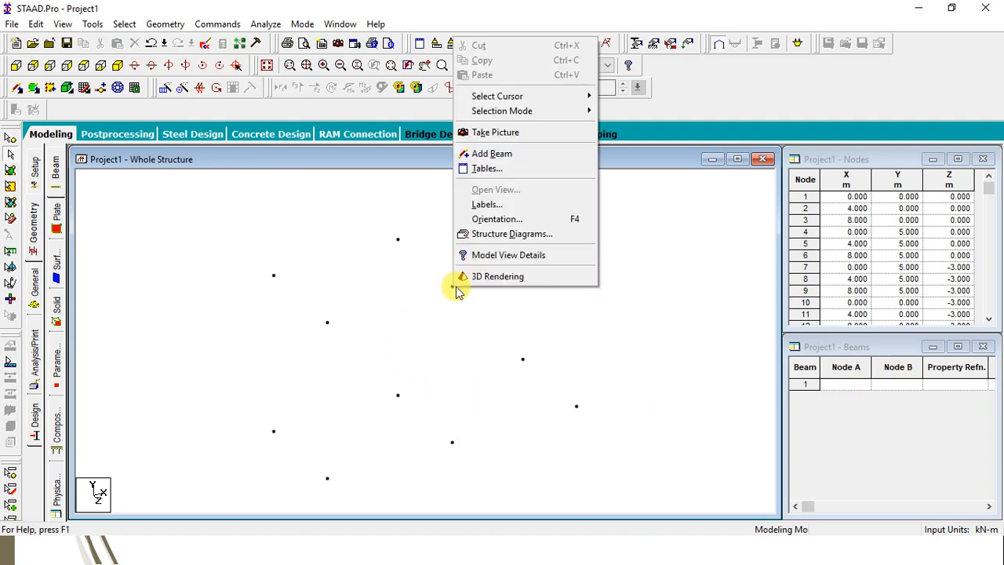
{"action": "left_click", "coordinate": [650, 392]}
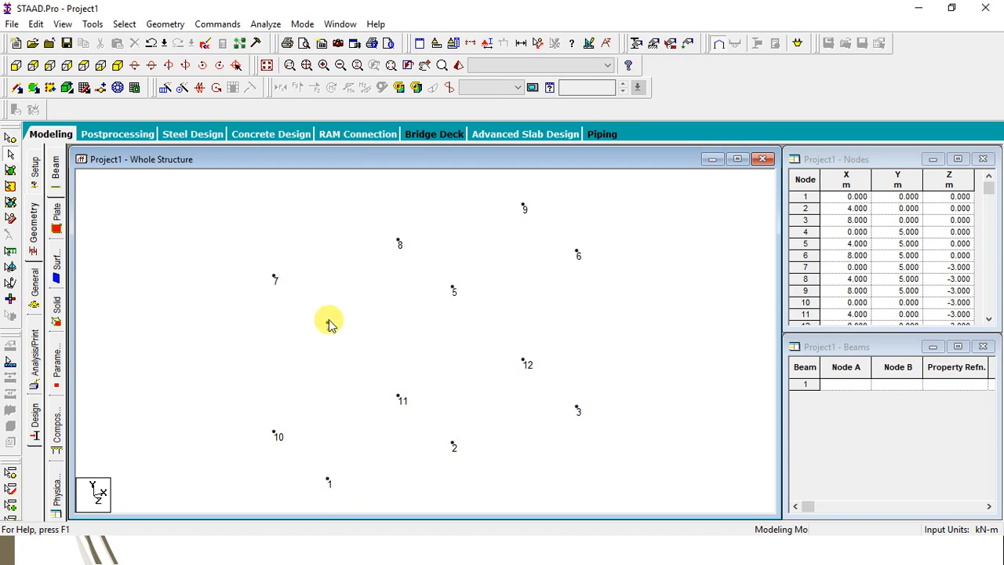
- Enter beam 1 from node 1 to node 4 and beam 2 from node 2 to node 5 in the Beams table
{"action": "left_click", "coordinate": [864, 385]}
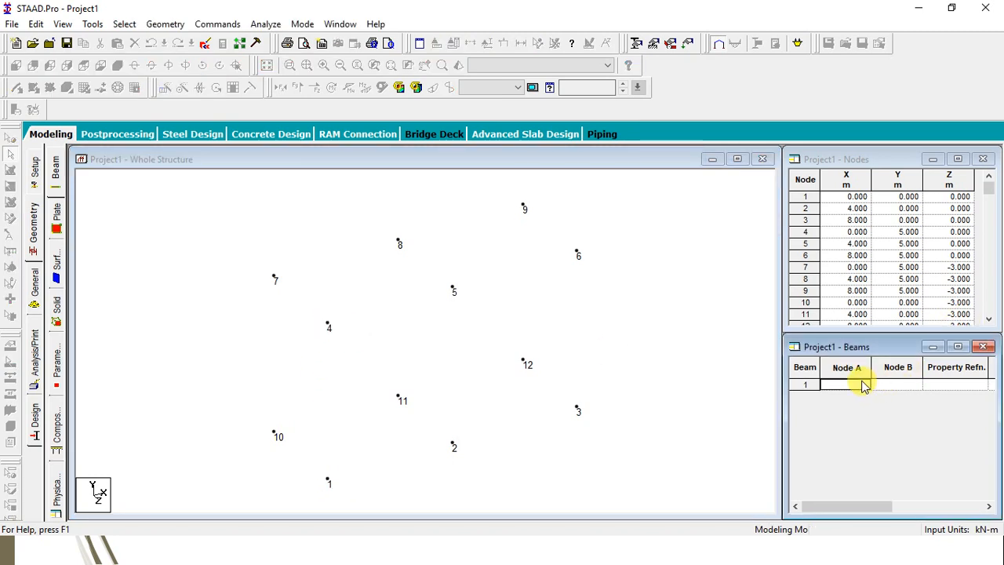
{"action": "key", "text": "Tab"}
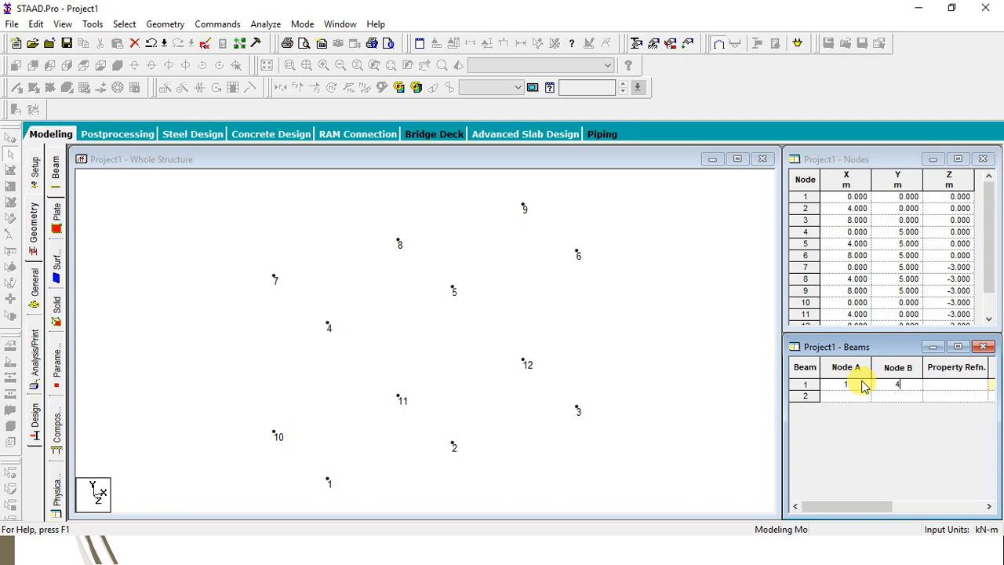
{"action": "key", "text": "Tab"}
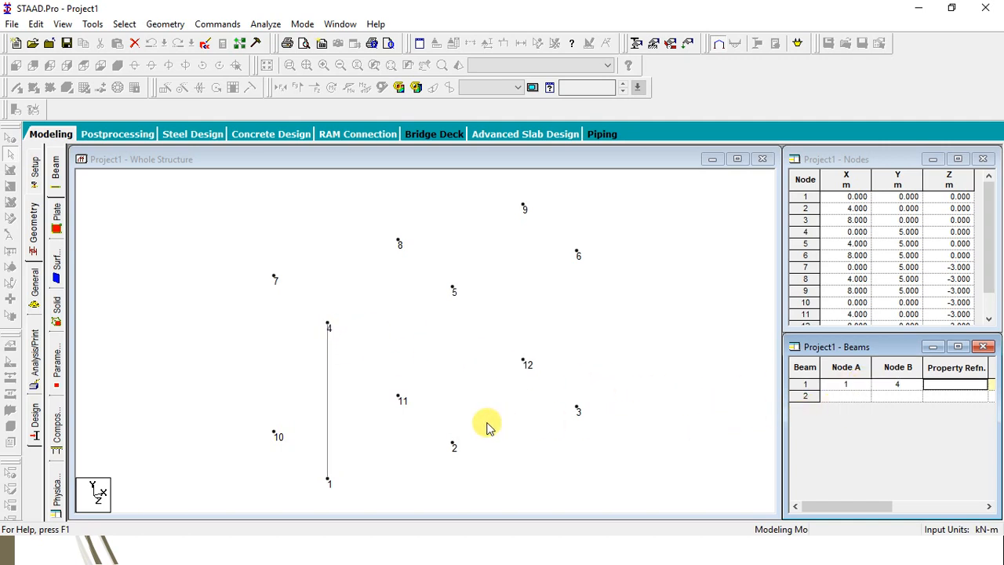
{"action": "left_click", "coordinate": [856, 400]}
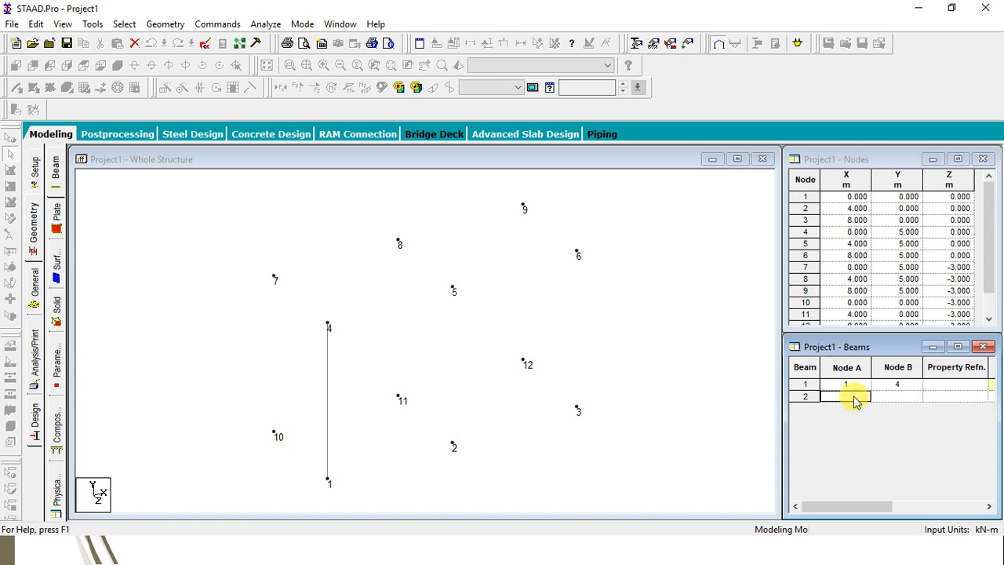
{"action": "key", "text": "Tab"}
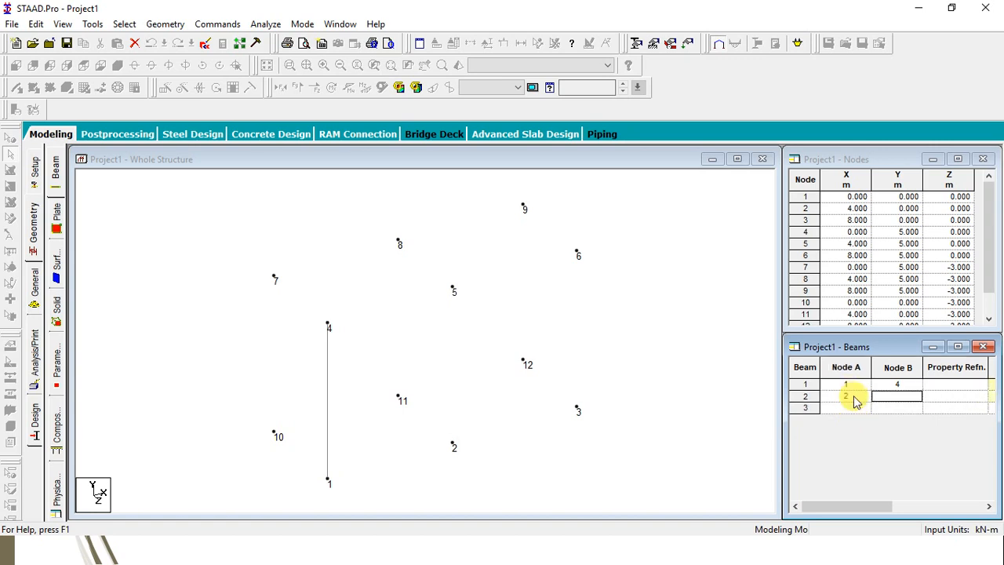
{"action": "key", "text": "Tab"}
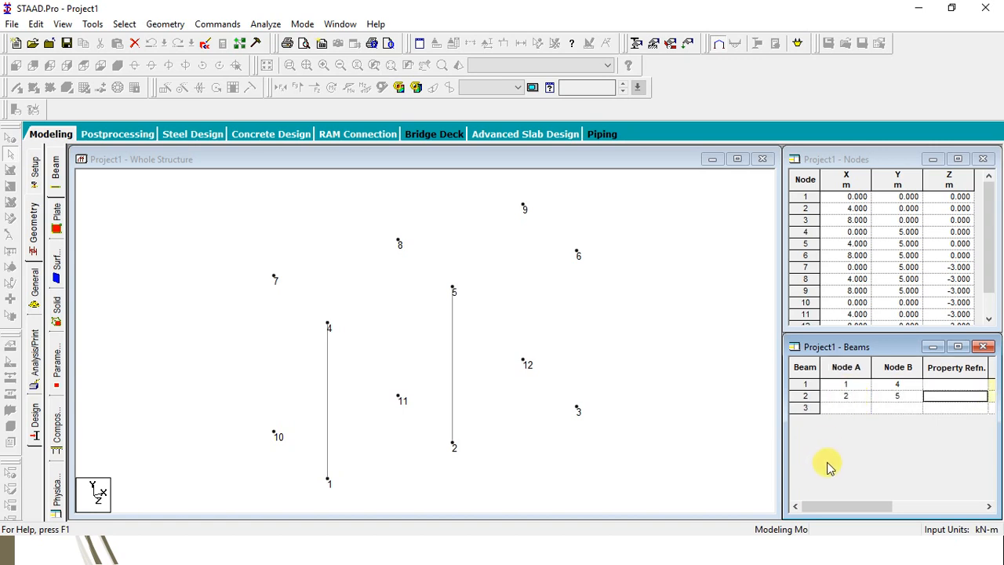
- Set beam 2's Node A to 3 and Node B to 6 in the Beams table
{"action": "left_click", "coordinate": [850, 398]}
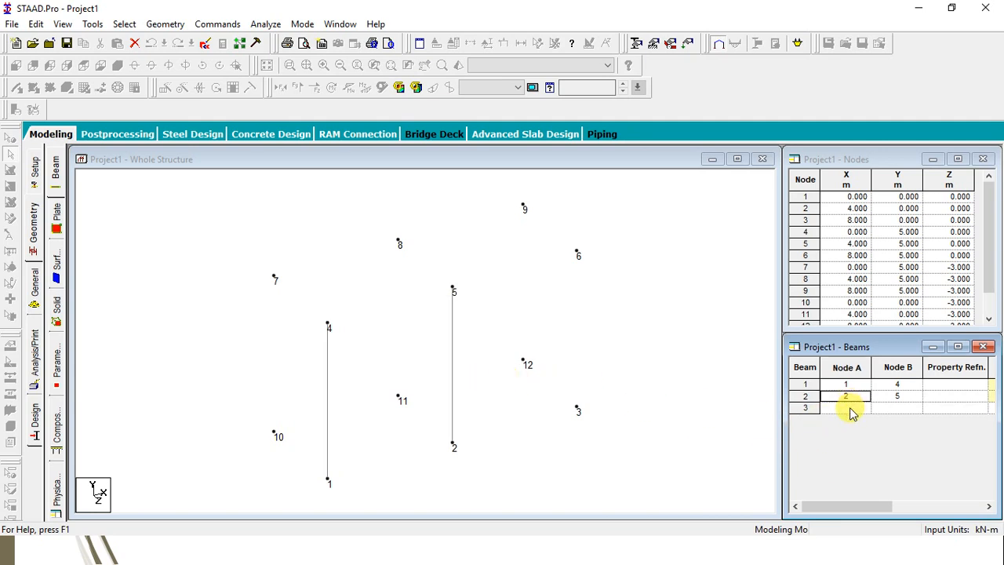
{"action": "type", "text": "3"}
{"action": "key", "text": "Tab"}
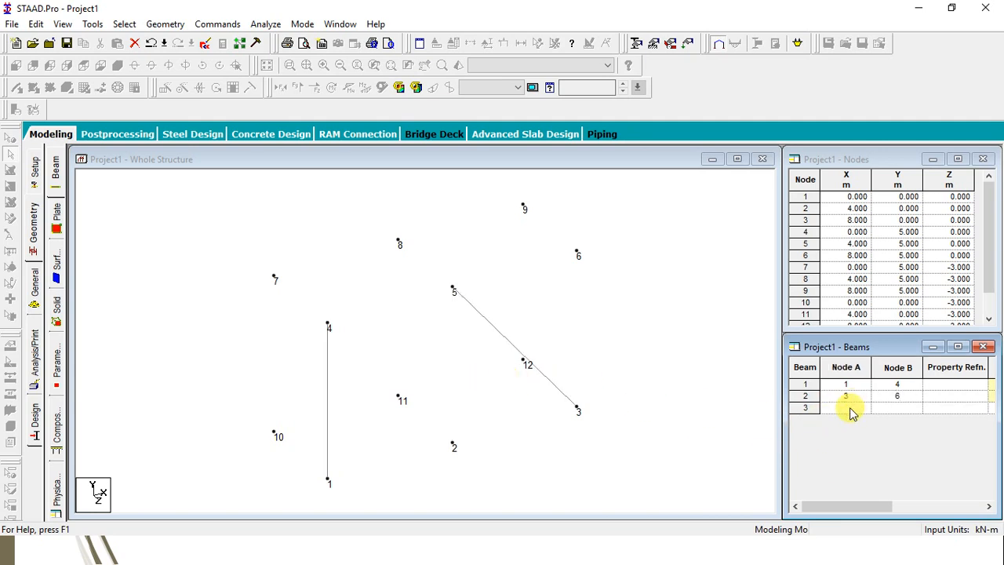
{"action": "type", "text": "6"}
{"action": "key", "text": "Tab"}
- Enter beam 3 in the Beams table from node 2 to node 5
{"action": "left_click", "coordinate": [850, 408]}
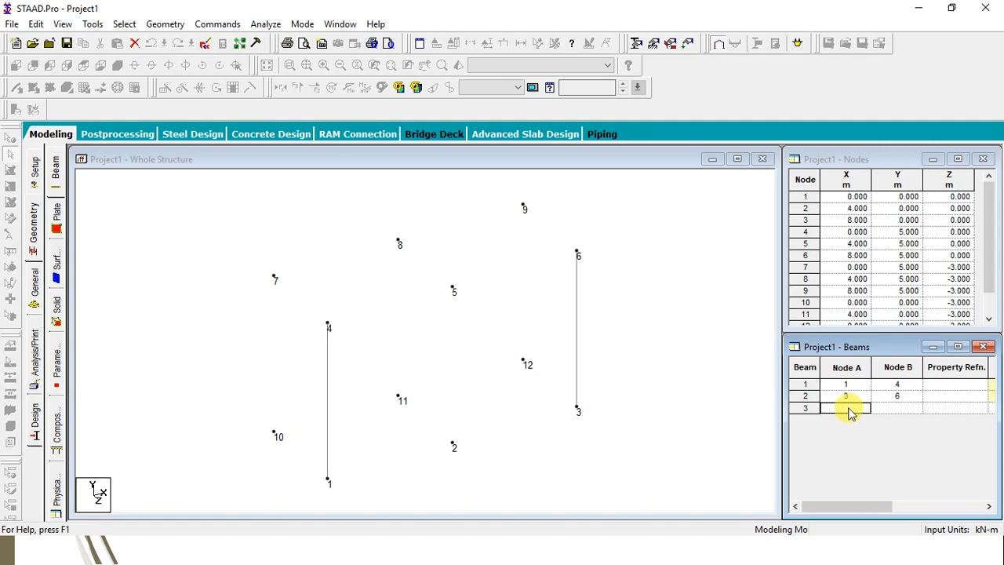
{"action": "type", "text": "2"}
{"action": "key", "text": "Tab"}
{"action": "key", "text": "Tab"}
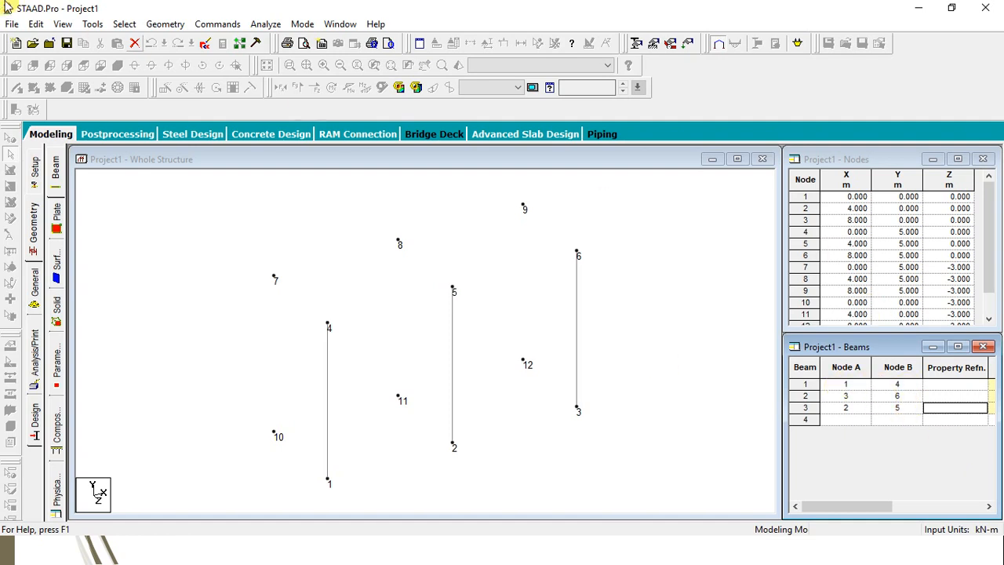
- Draw the front upper beams in the structure view from node 4 to node 5 and from node 5 to node 6
{"action": "left_click", "coordinate": [143, 266]}
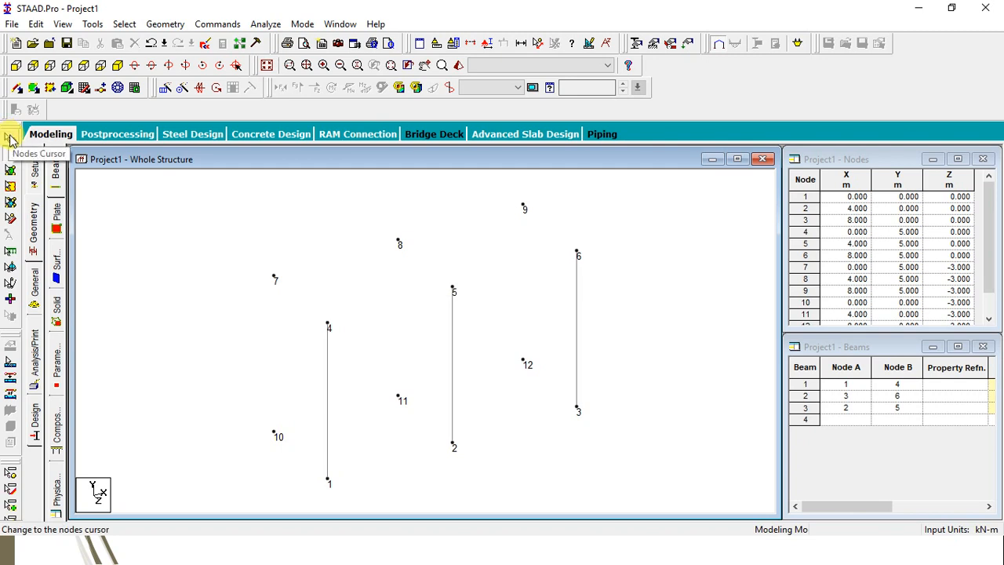
{"action": "left_click", "coordinate": [16, 87]}
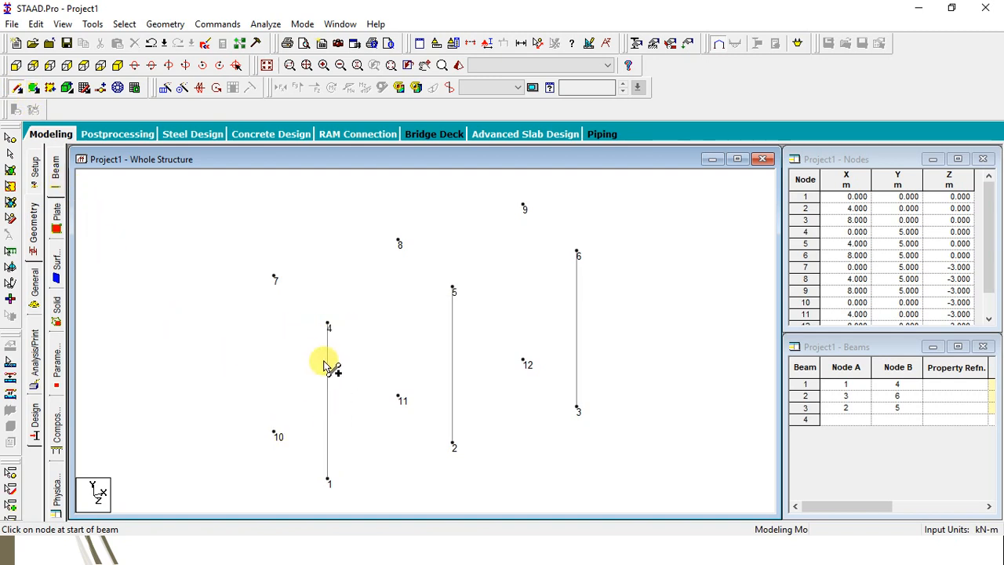
{"action": "left_click_drag", "start_coordinate": [328, 324], "coordinate": [578, 253]}
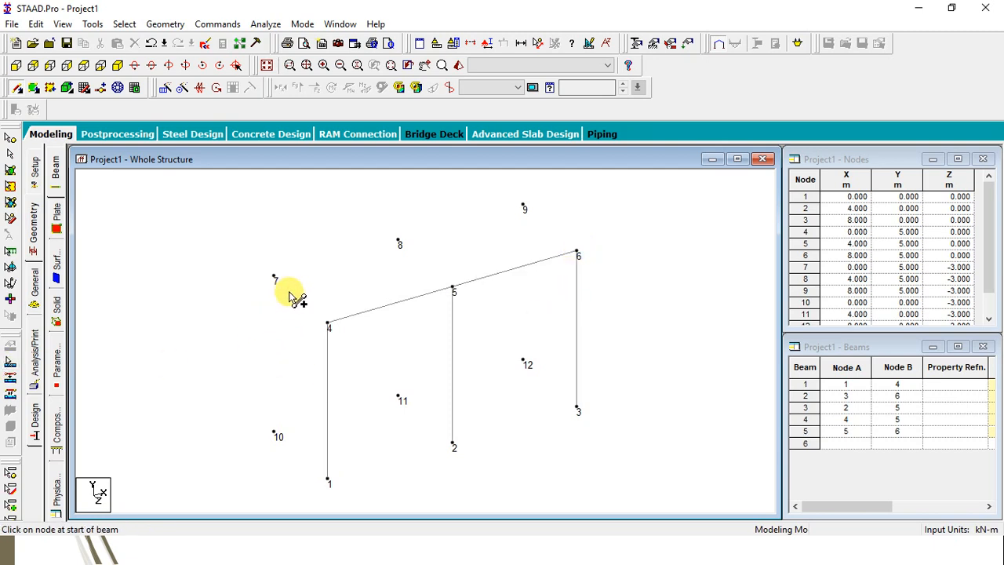
- Draw the remaining upper beams 7–4, 7–8, 8–5, 8–9 and 9–6, saving the modified structure when prompted
{"action": "left_click_drag", "start_coordinate": [274, 277], "coordinate": [328, 324]}
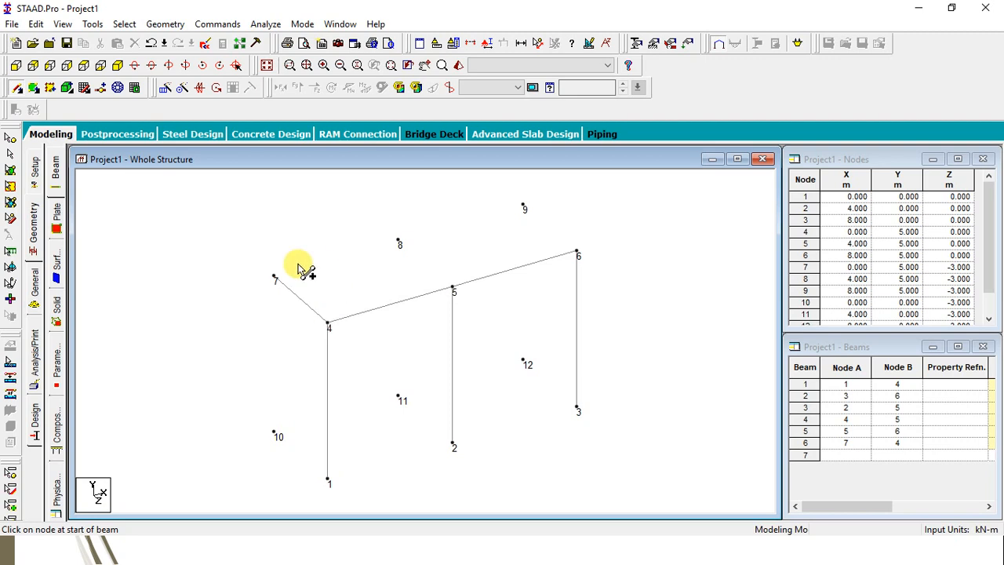
{"action": "left_click_drag", "start_coordinate": [275, 279], "coordinate": [455, 285]}
{"action": "left_click", "coordinate": [469, 306]}
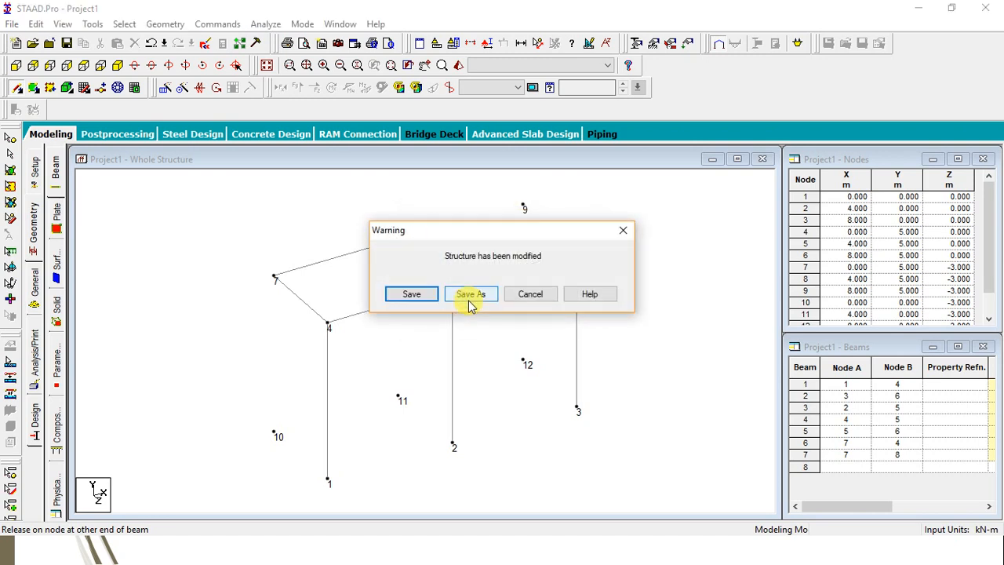
{"action": "left_click", "coordinate": [411, 295]}
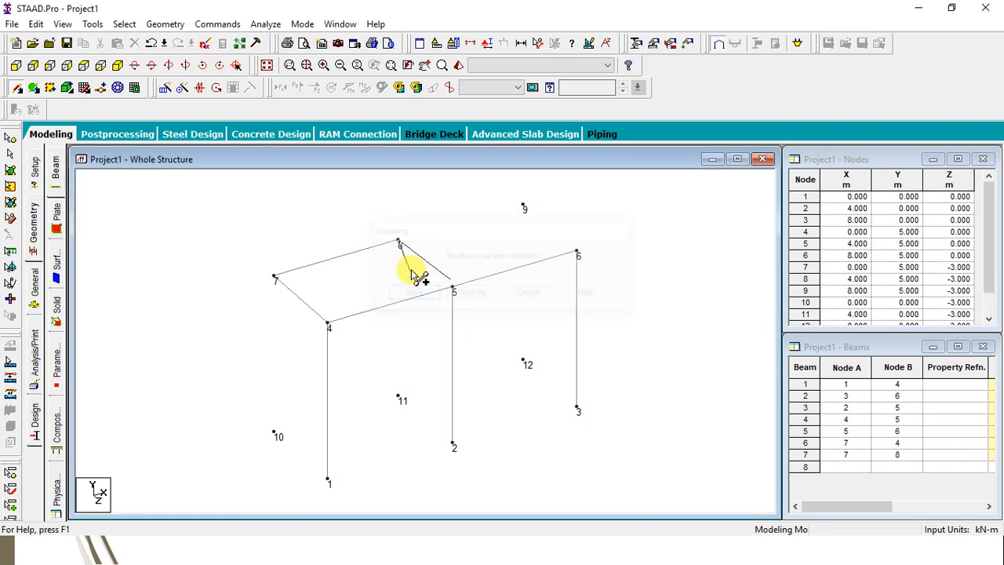
{"action": "left_click", "coordinate": [453, 288]}
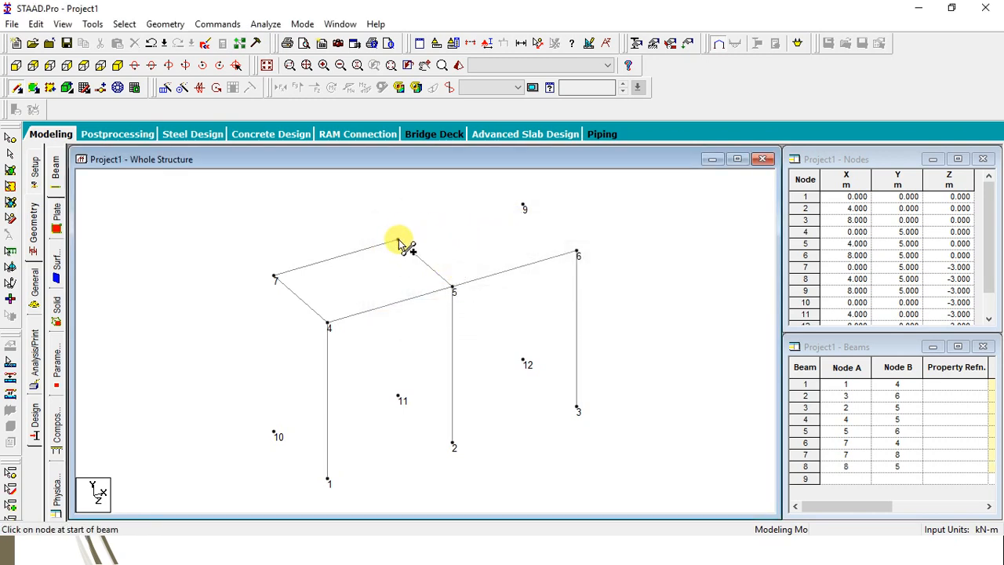
{"action": "left_click_drag", "start_coordinate": [399, 242], "coordinate": [578, 252]}
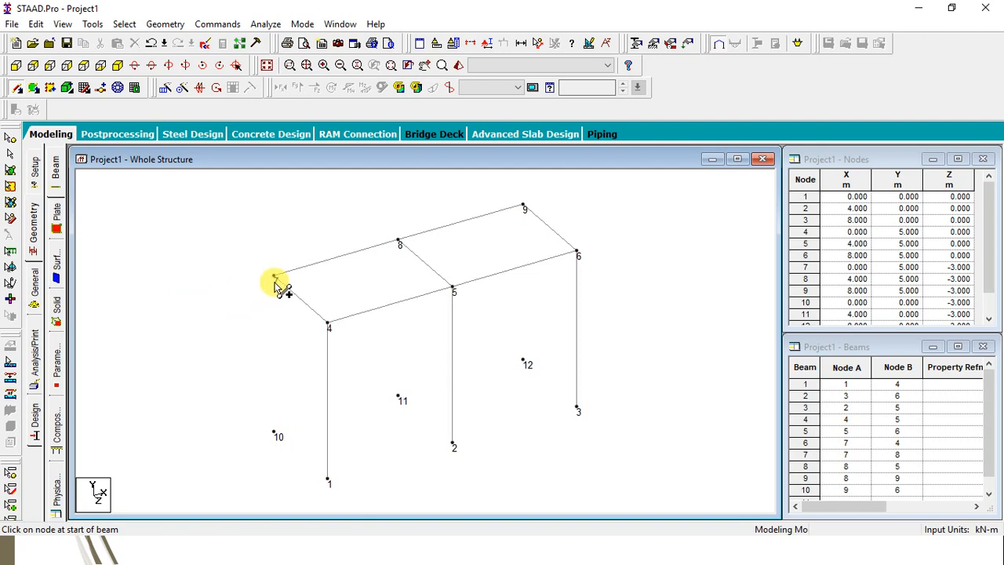
- Draw the rear columns from node 7 to 10, node 8 to 11 and node 9 to 12
{"action": "left_click_drag", "start_coordinate": [274, 279], "coordinate": [274, 435]}
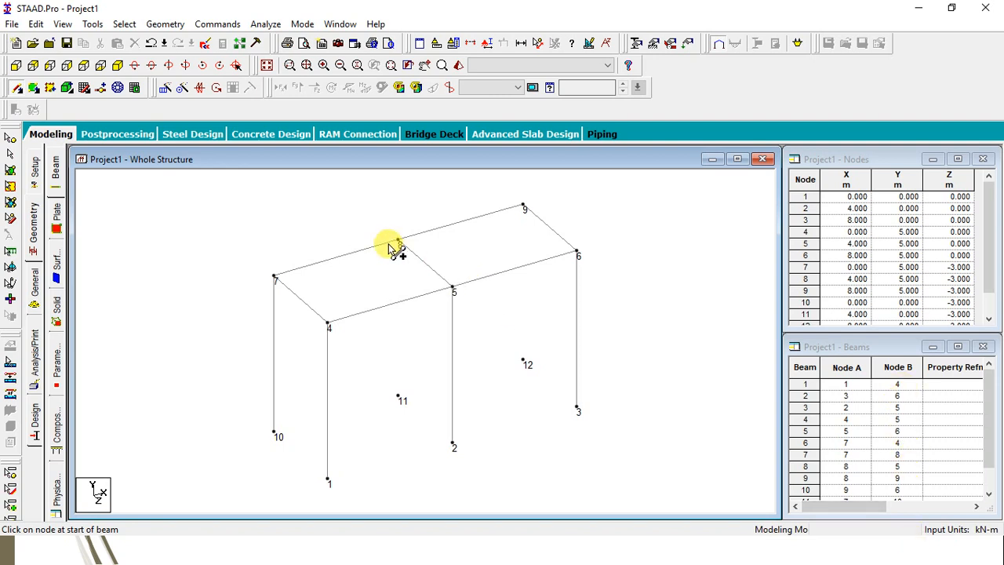
{"action": "left_click_drag", "start_coordinate": [398, 241], "coordinate": [398, 394]}
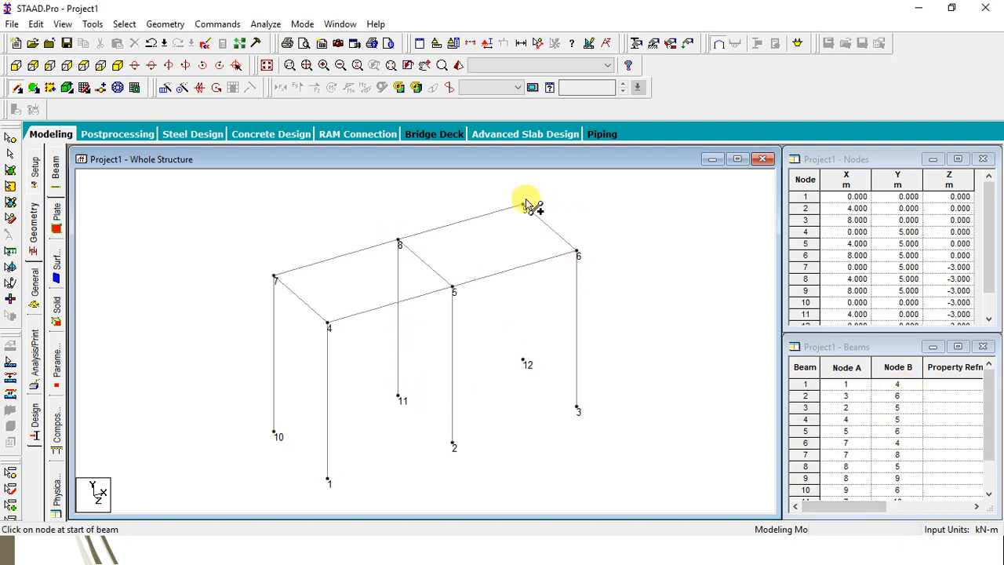
{"action": "left_click_drag", "start_coordinate": [524, 207], "coordinate": [523, 359]}
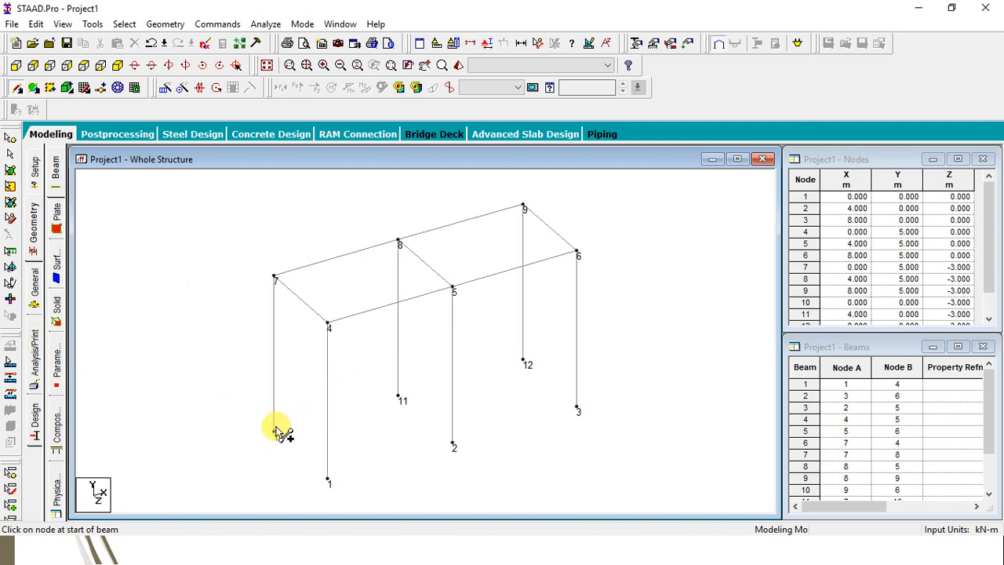
- Draw the base-level beams 10–11, 11–12, 12–3, 11–2, 10–1, 1–2 and 2–3 in the structure view
{"action": "left_click_drag", "start_coordinate": [272, 432], "coordinate": [577, 406]}
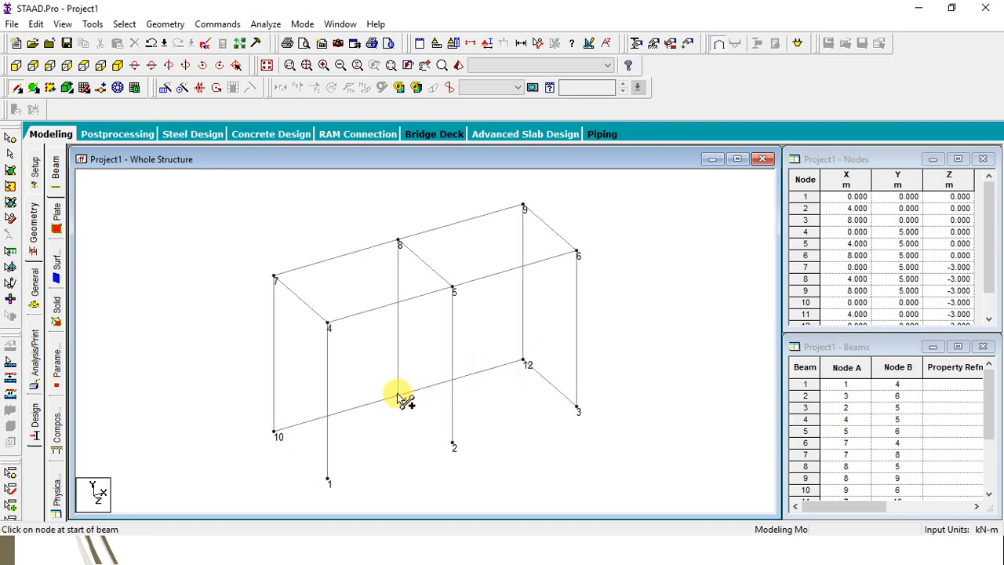
{"action": "left_click_drag", "start_coordinate": [398, 397], "coordinate": [453, 445]}
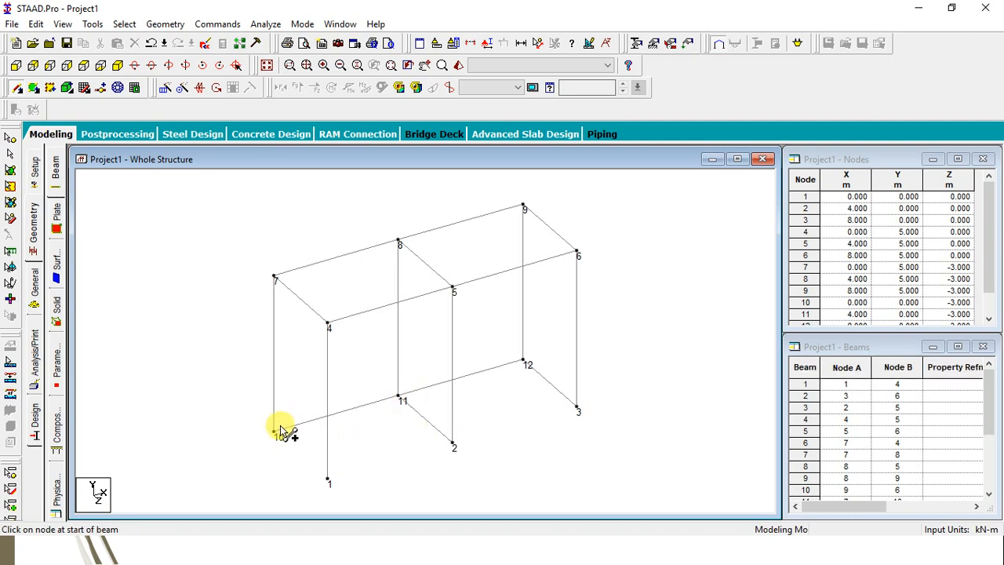
{"action": "left_click_drag", "start_coordinate": [274, 432], "coordinate": [579, 409]}
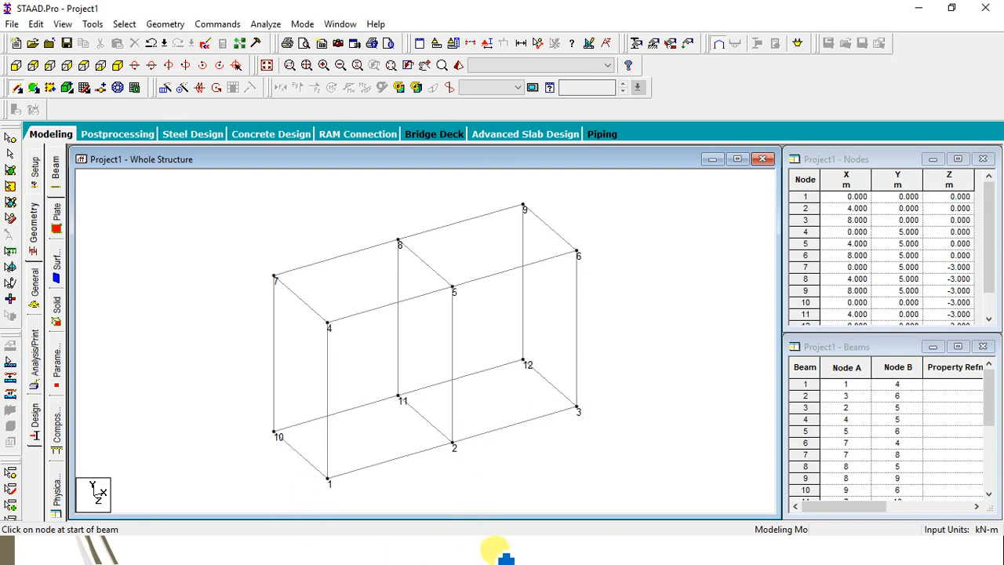
- Switch to the PowerPoint slide show, examine the node coordinates and beam numbering of the frame sketch, and return to STAAD.Pro
{"action": "key", "text": "super"}
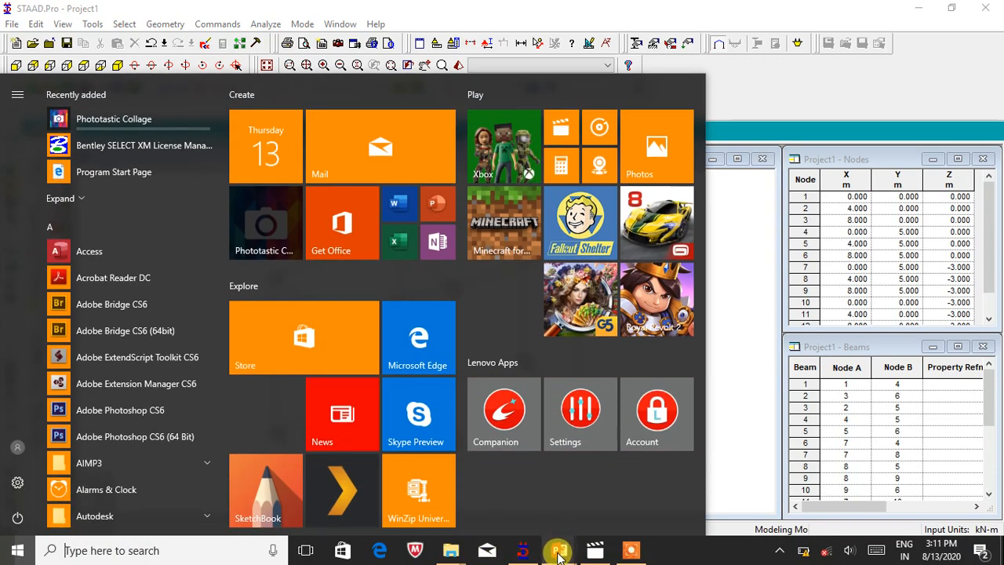
{"action": "mouse_move", "coordinate": [560, 546]}
{"action": "left_click", "coordinate": [533, 557]}
{"action": "left_click", "coordinate": [532, 556]}
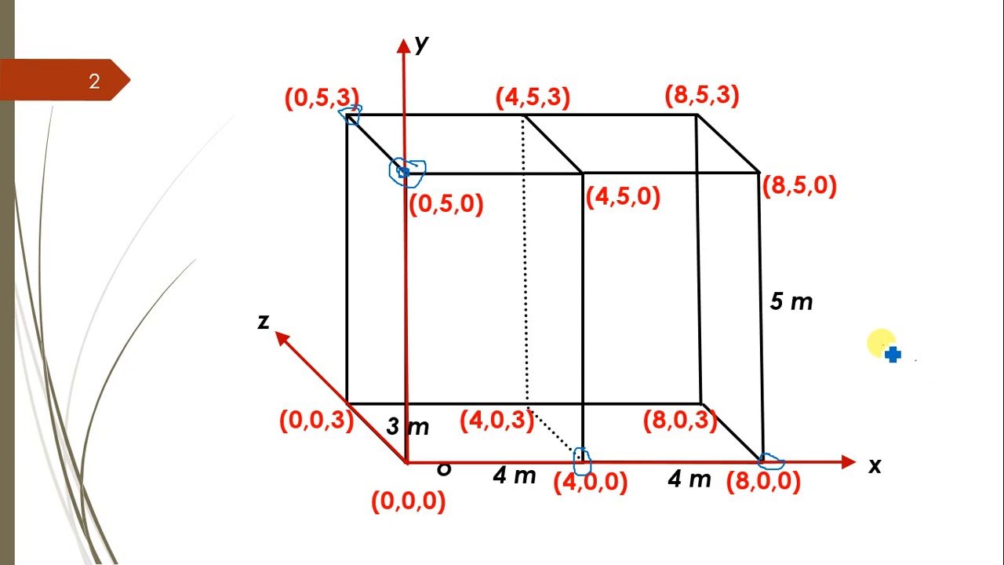
{"action": "key", "text": "Right"}
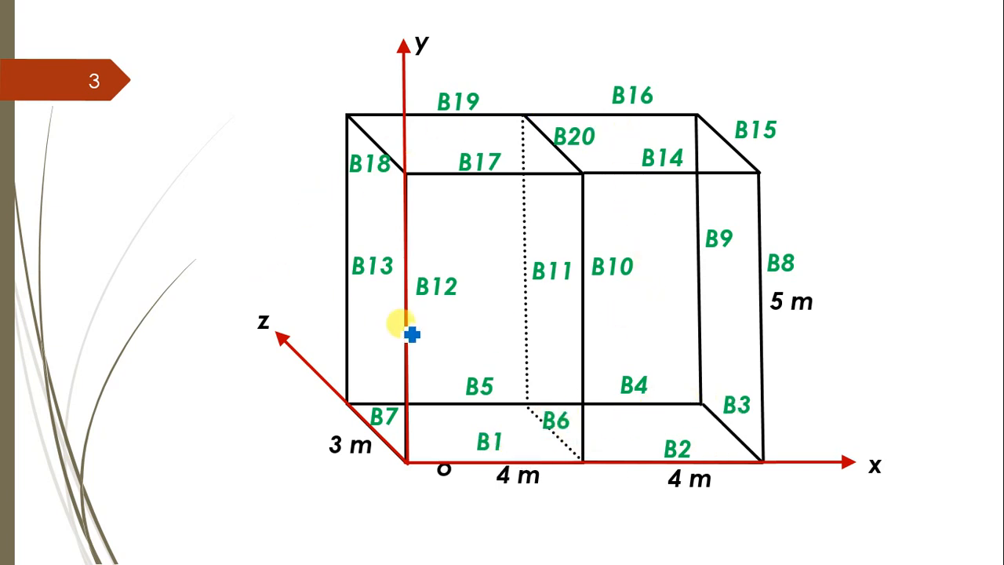
{"action": "key", "text": "super"}
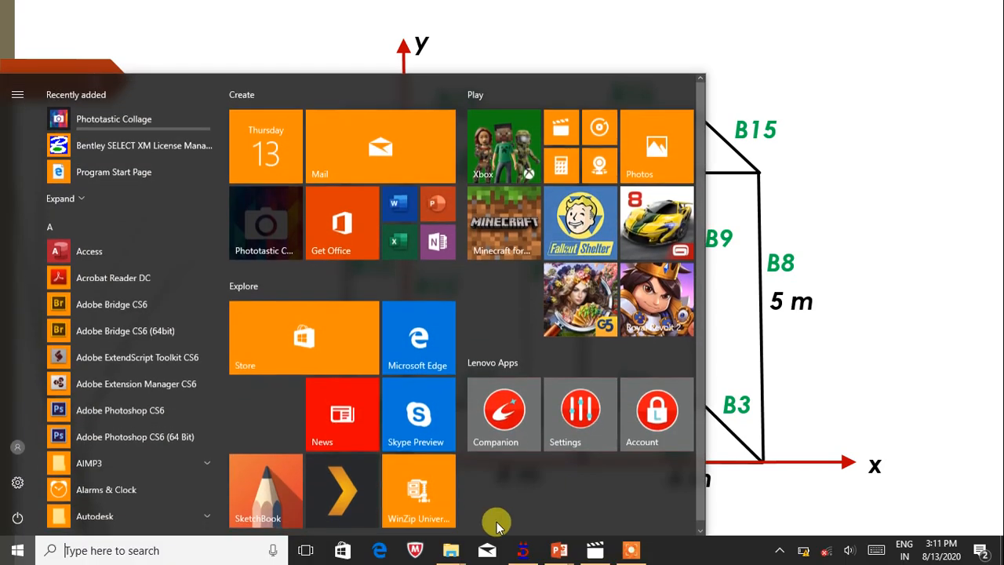
{"action": "left_click", "coordinate": [523, 550]}
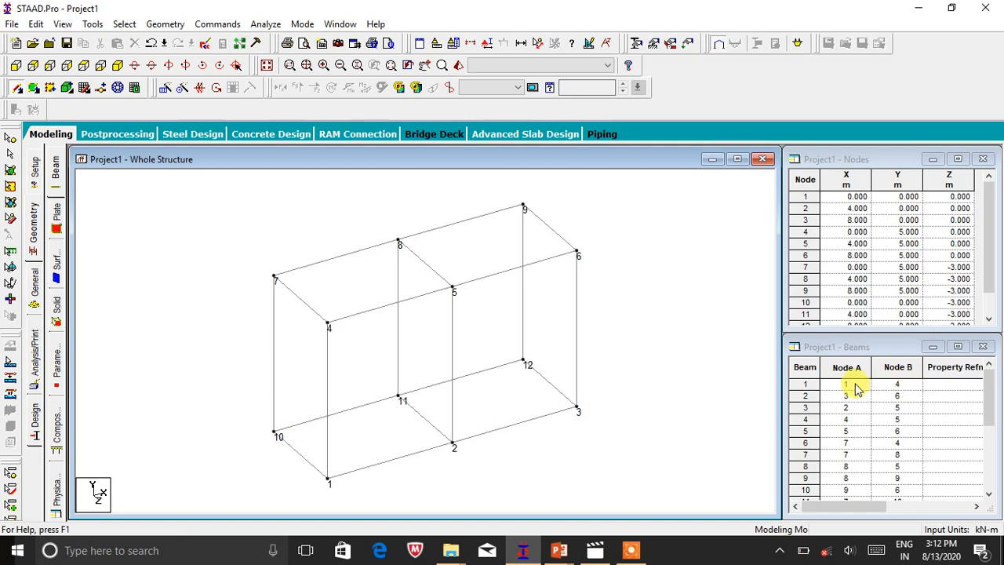
{"action": "left_click", "coordinate": [18, 92]}
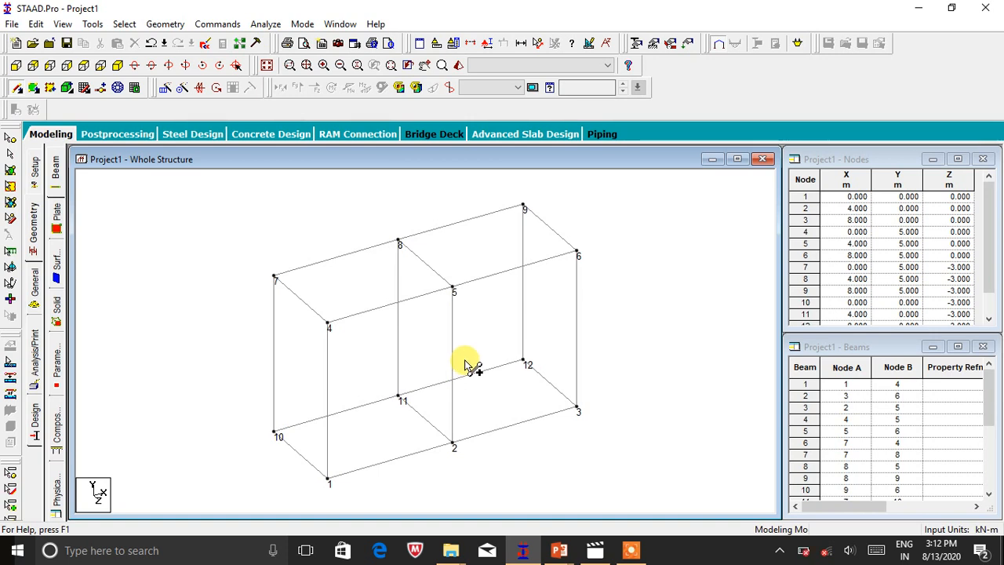
{"action": "left_click", "coordinate": [558, 552]}
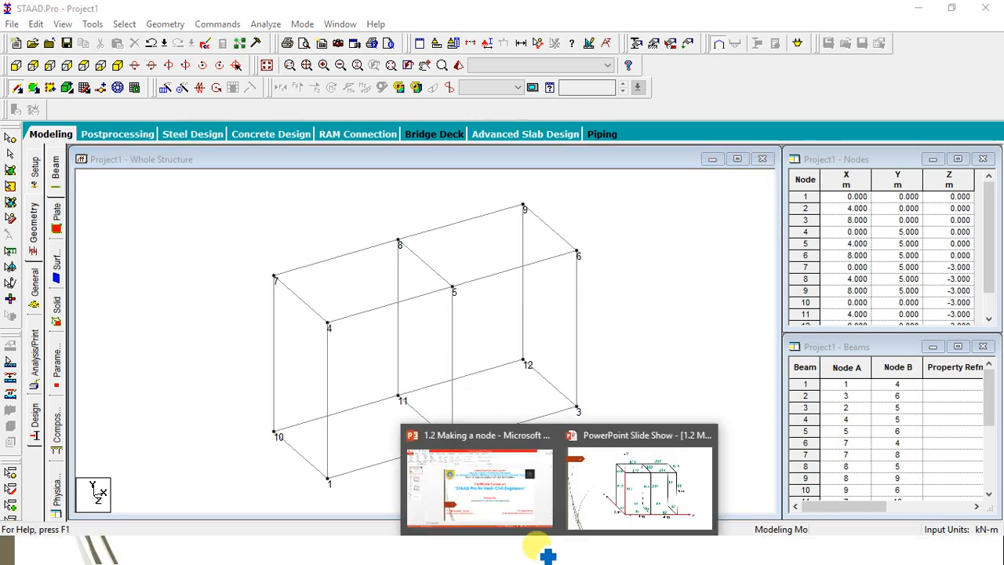
{"action": "left_click", "coordinate": [353, 455]}
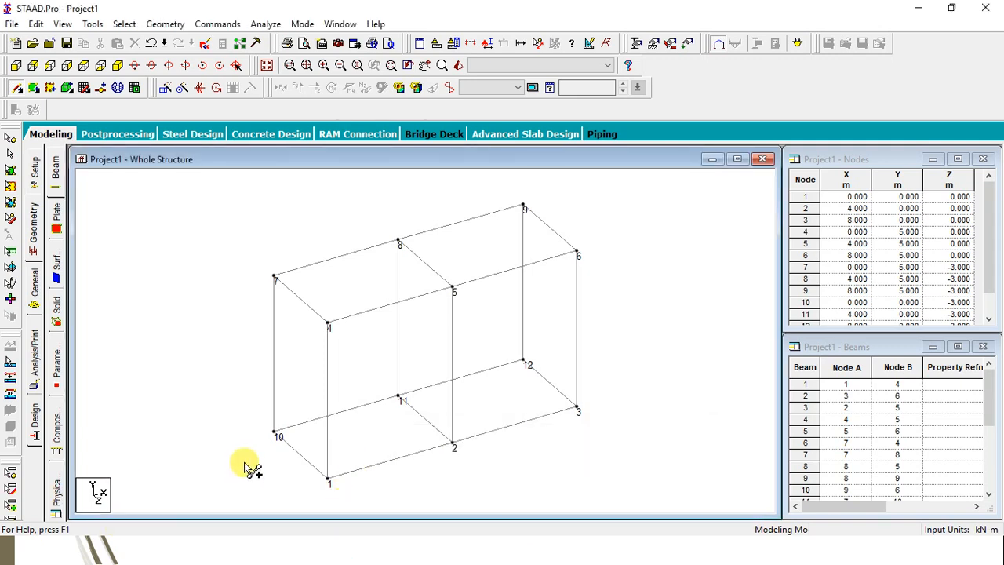